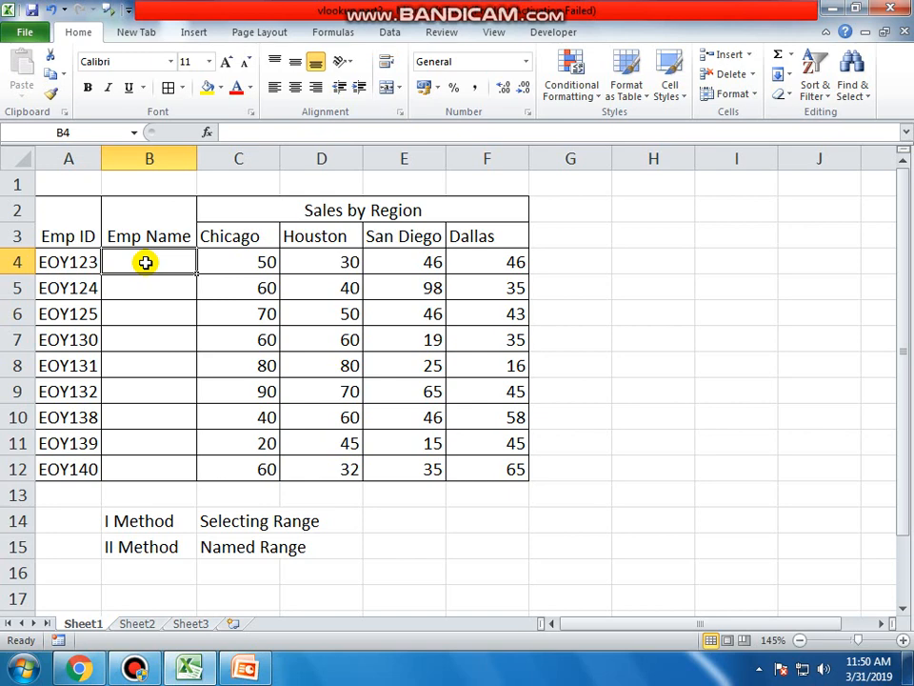
# Step: Examine the Emp Name column on Sheet1 and the employee ID and name table on Sheet2
pyautogui.moveTo(147, 229); pyautogui.dragTo(133, 468)
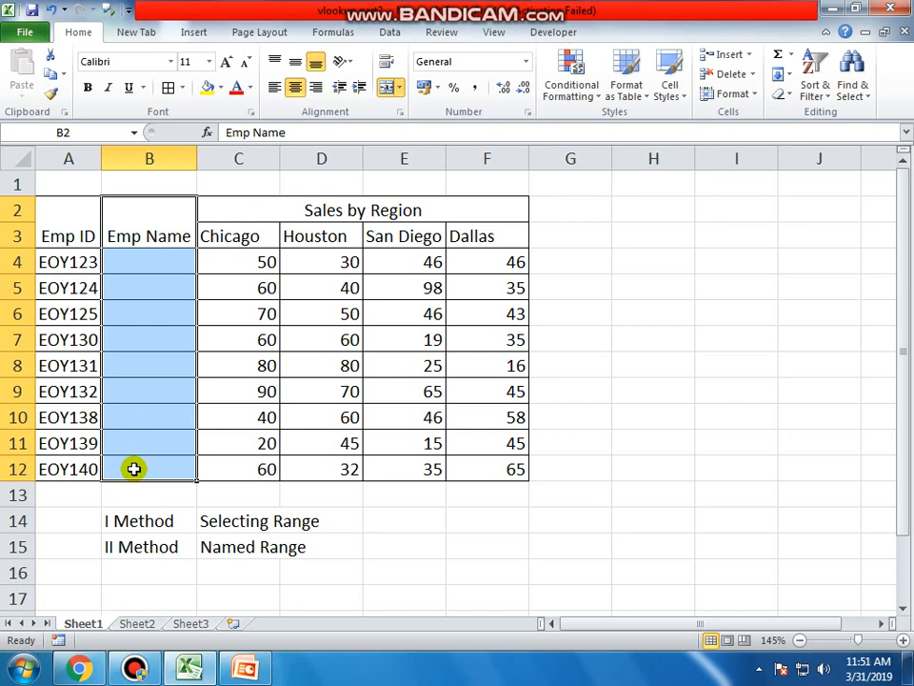
pyautogui.click(139, 261)
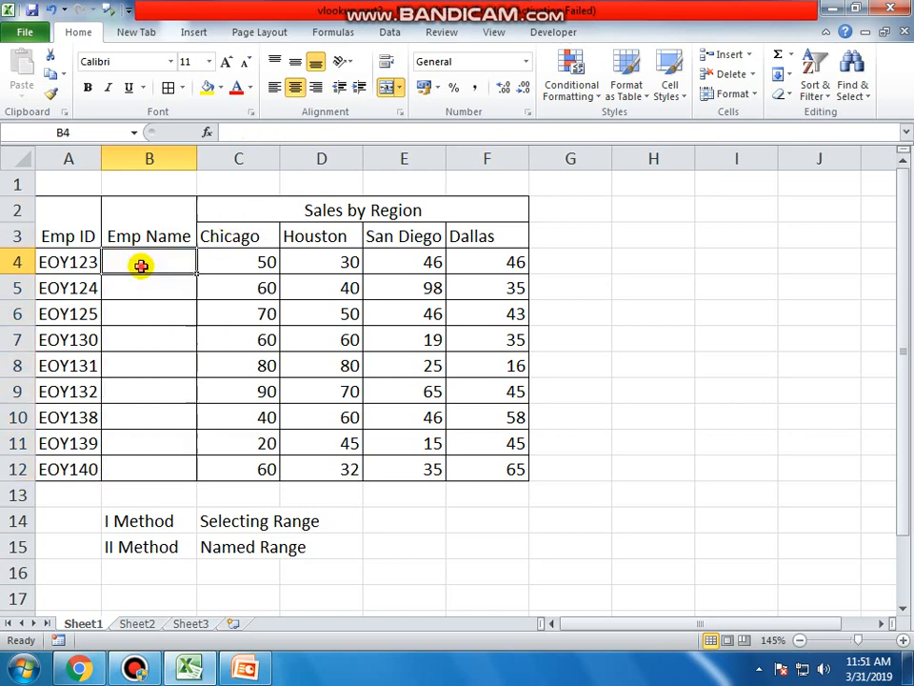
pyautogui.click(146, 262)
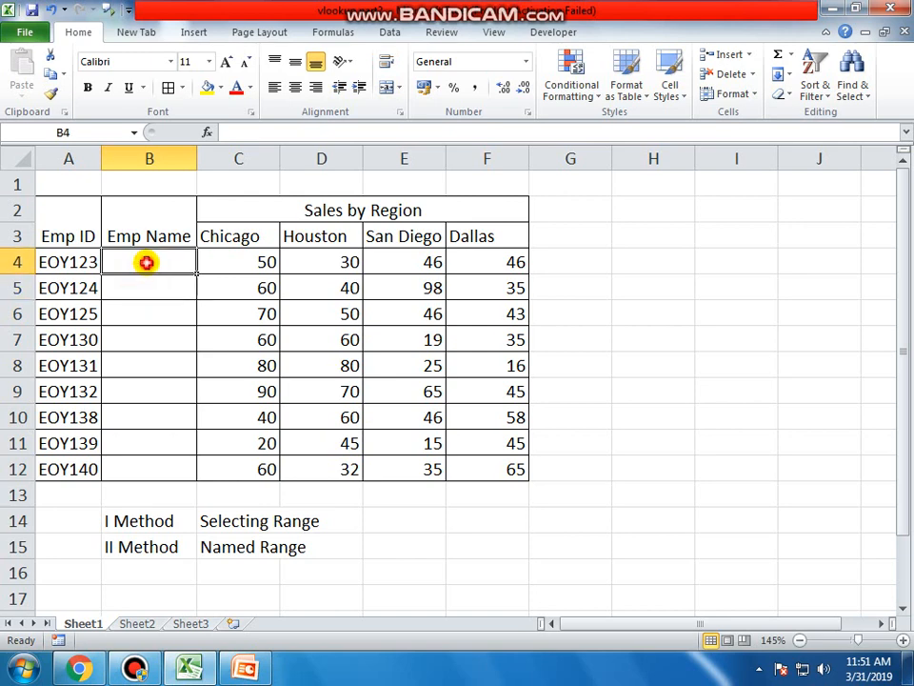
pyautogui.click(137, 624)
pyautogui.click(126, 287)
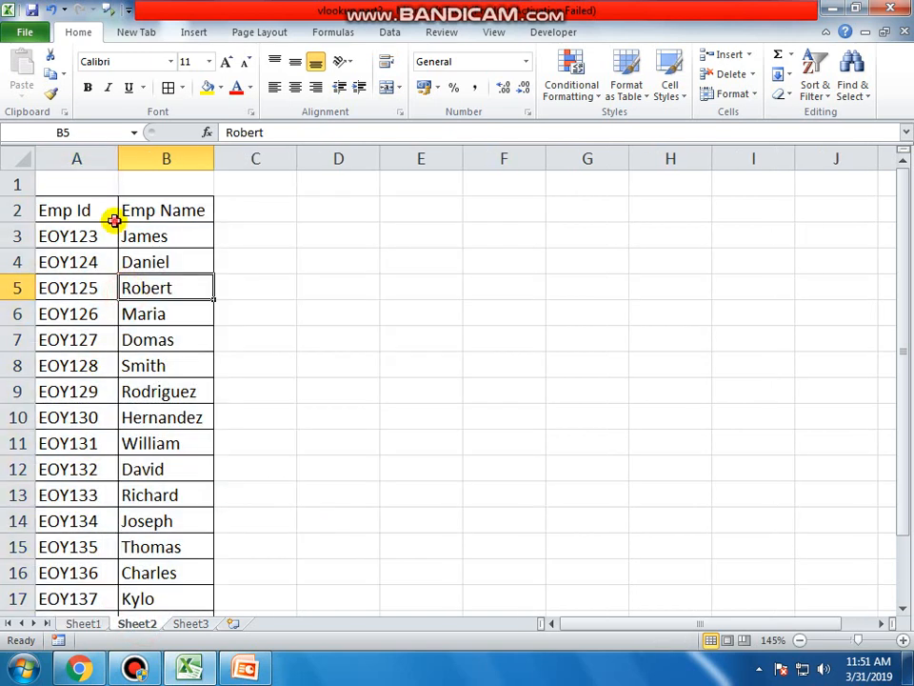
pyautogui.click(50, 215)
pyautogui.moveTo(60, 209); pyautogui.dragTo(154, 570)
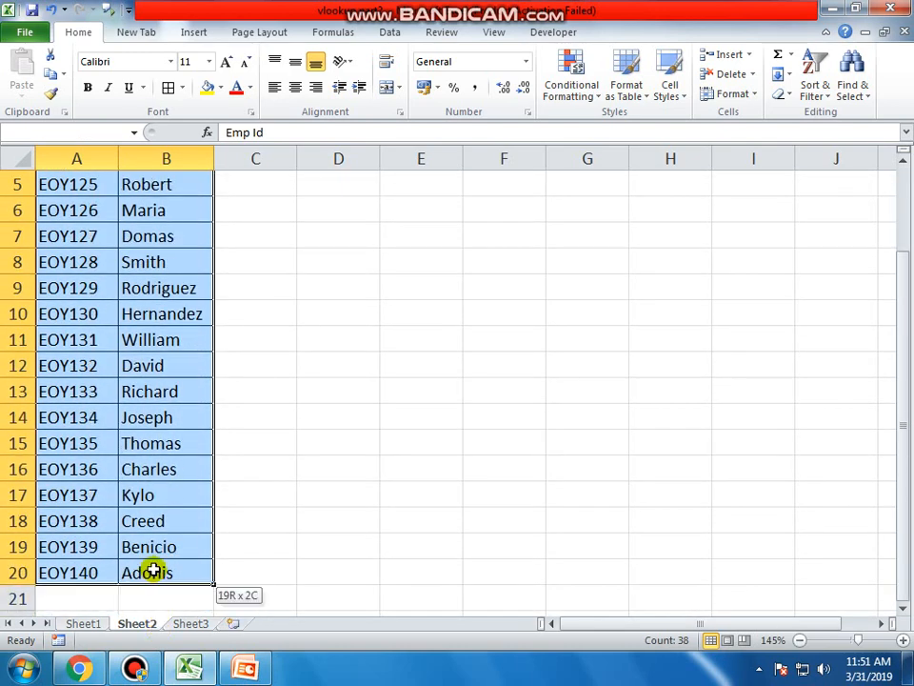
pyautogui.click(148, 571)
# Step: Start a VLOOKUP formula in cell B4 of Sheet1 with A4 as the lookup value
pyautogui.click(82, 623)
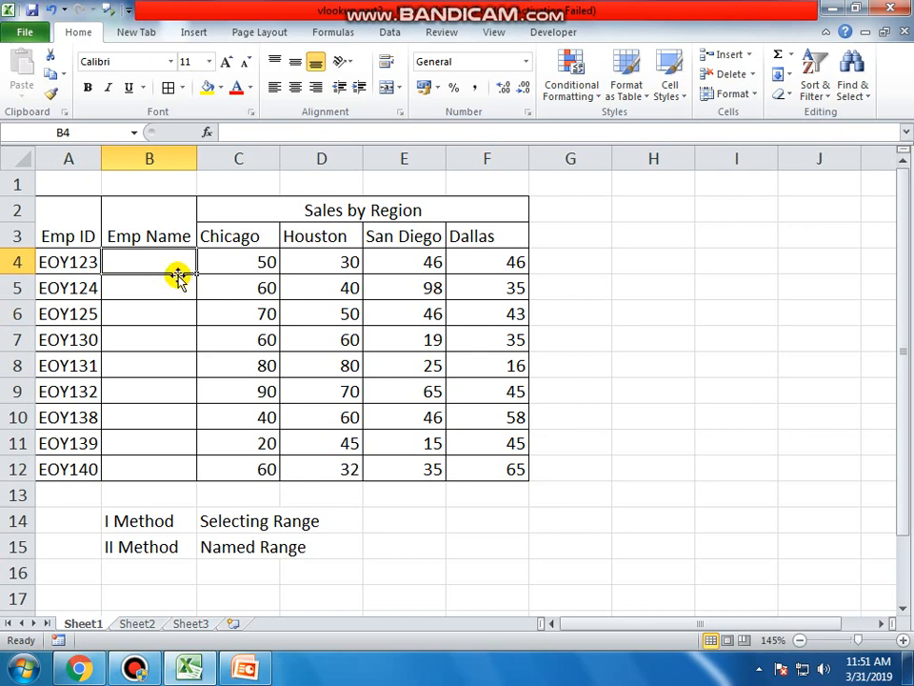
pyautogui.write('=v')
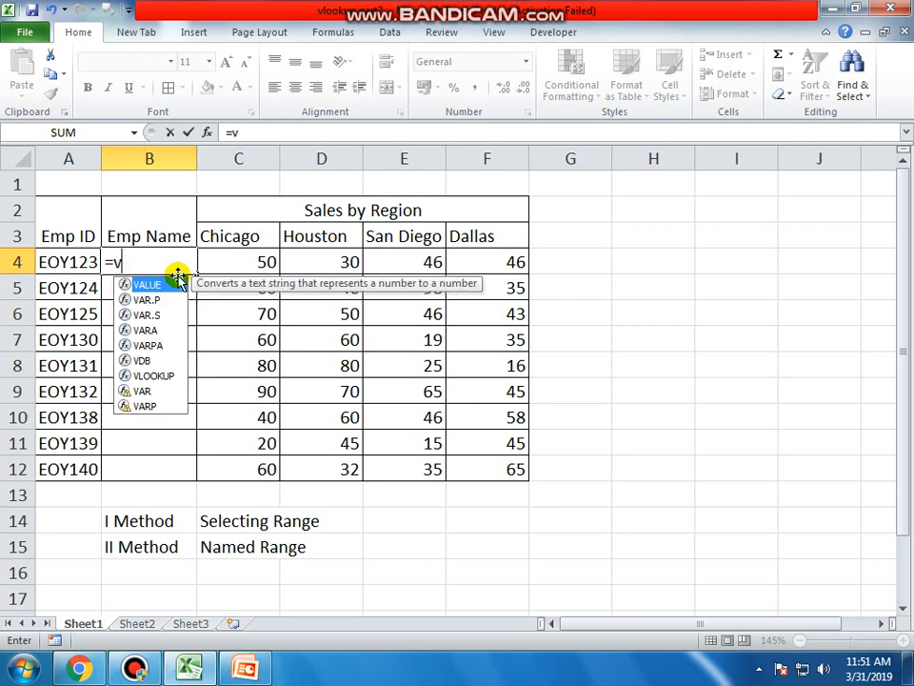
pyautogui.write('lookup')
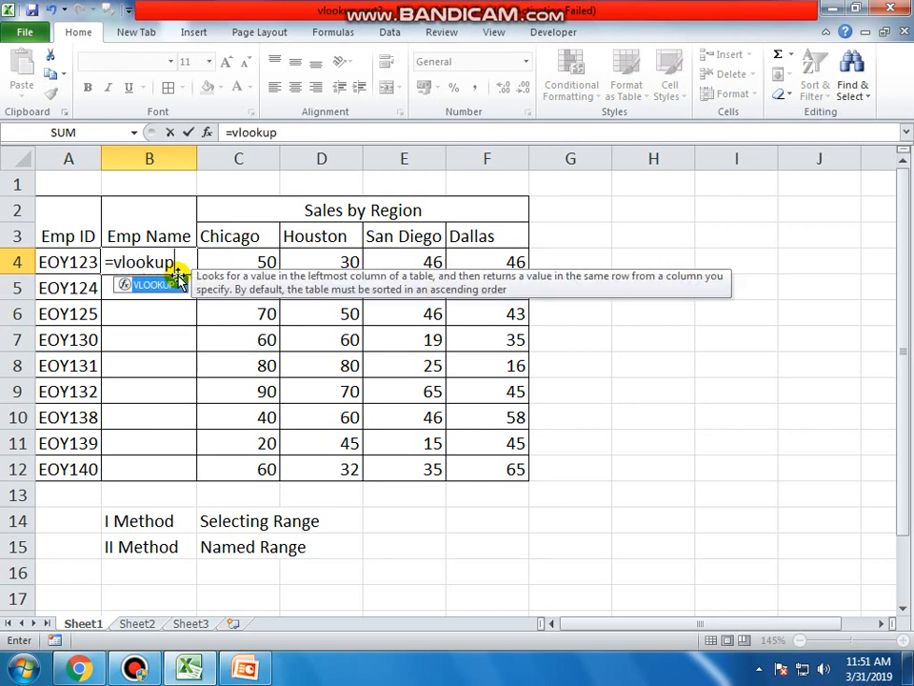
pyautogui.write('(')
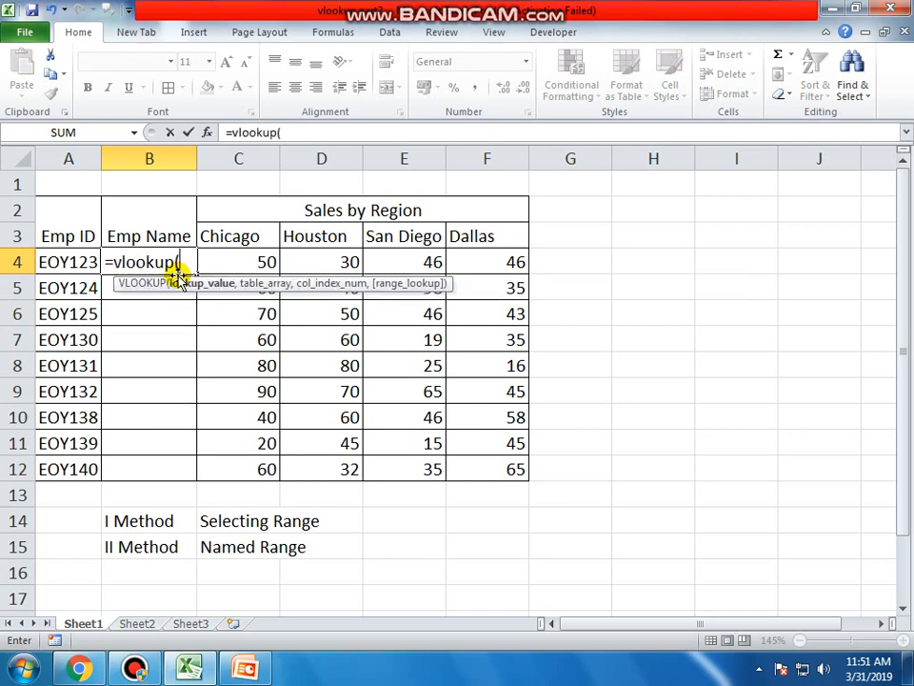
pyautogui.click(68, 263)
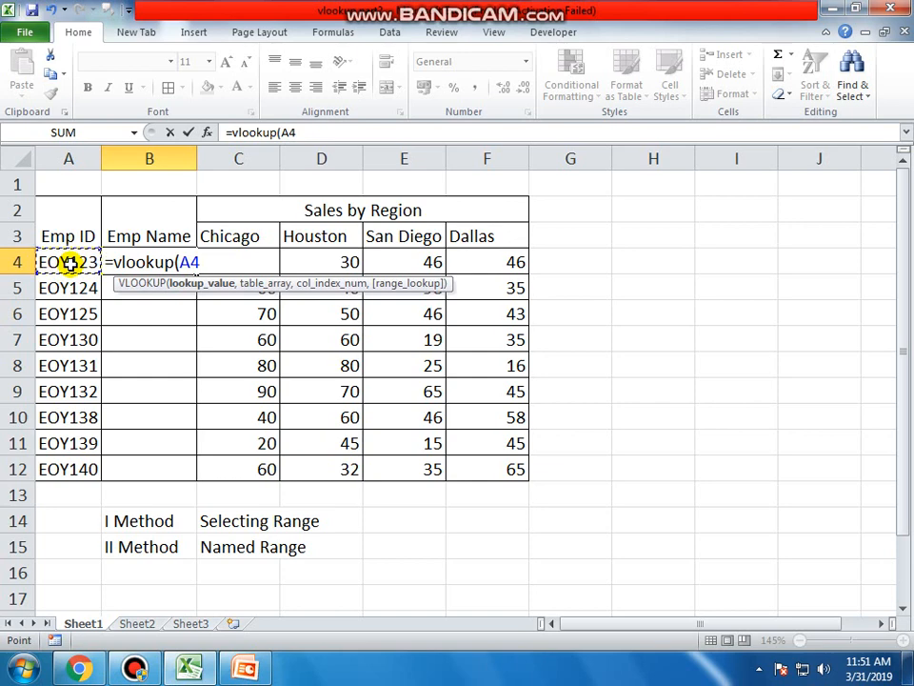
pyautogui.write(',')
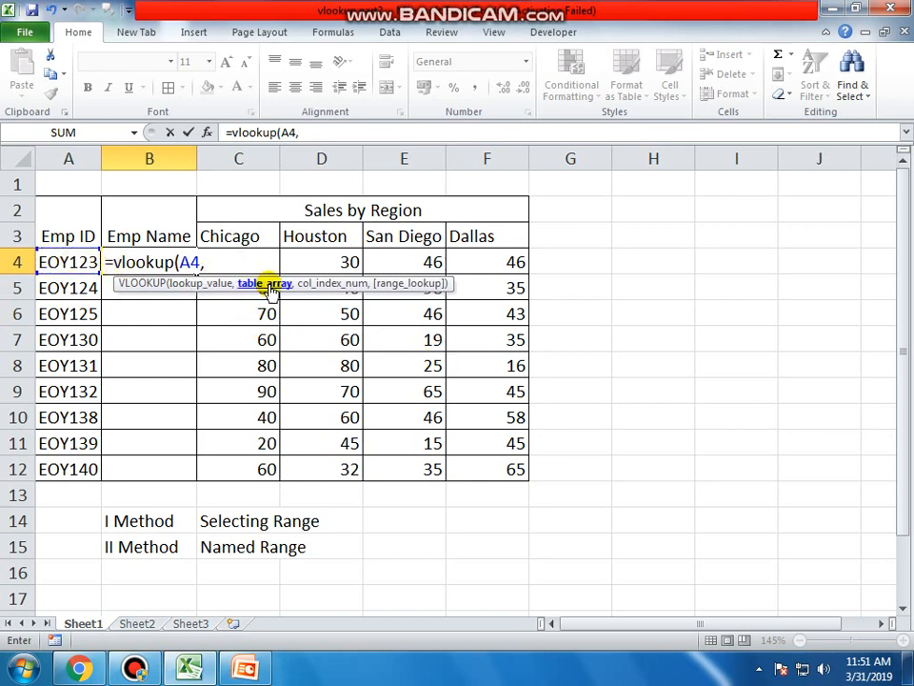
# Step: Complete the VLOOKUP with Sheet2!A2:B20 as the table array, column index 2 and range lookup 0
pyautogui.click(138, 623)
pyautogui.scroll(2, 113, 361)
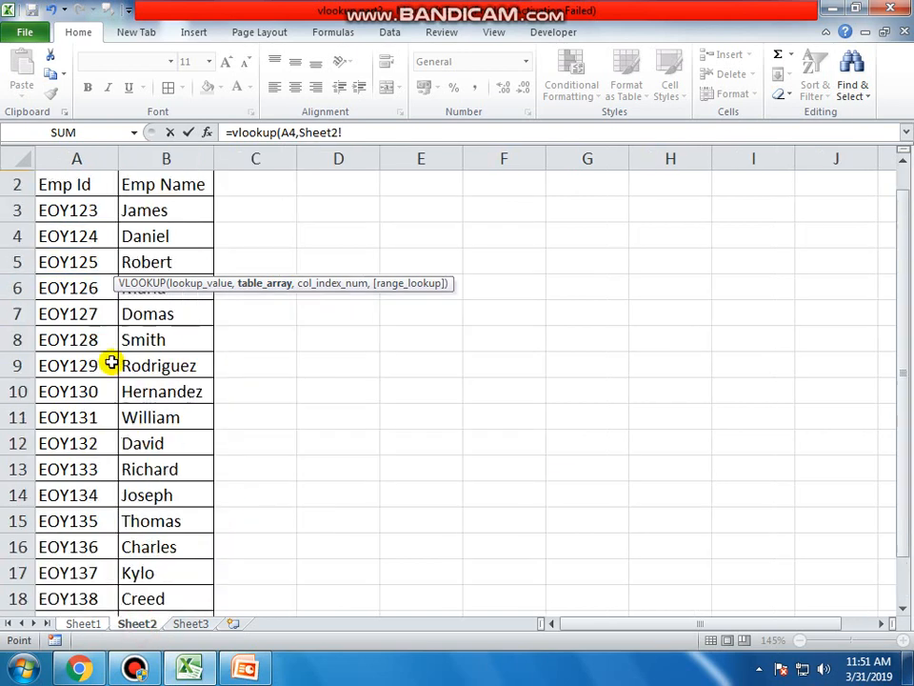
pyautogui.moveTo(70, 208); pyautogui.dragTo(173, 573)
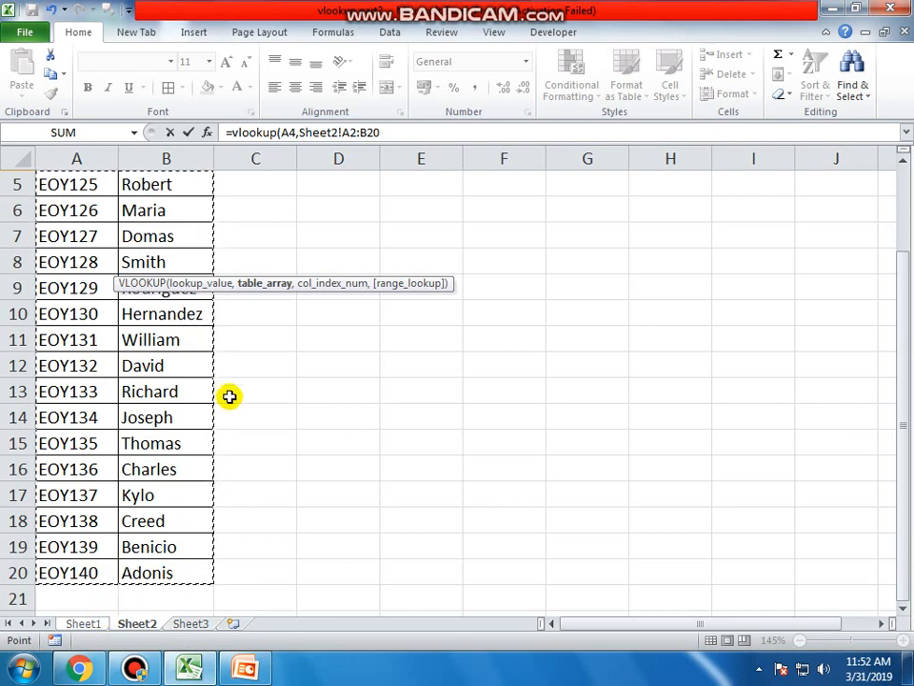
pyautogui.write(',')
pyautogui.scroll(2, 163, 338)
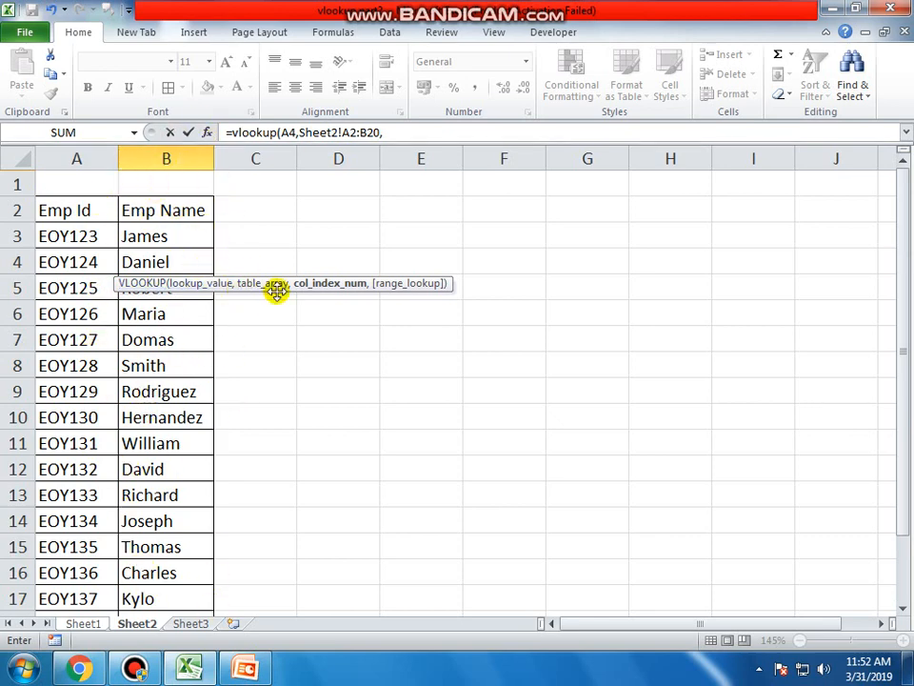
pyautogui.click(392, 130)
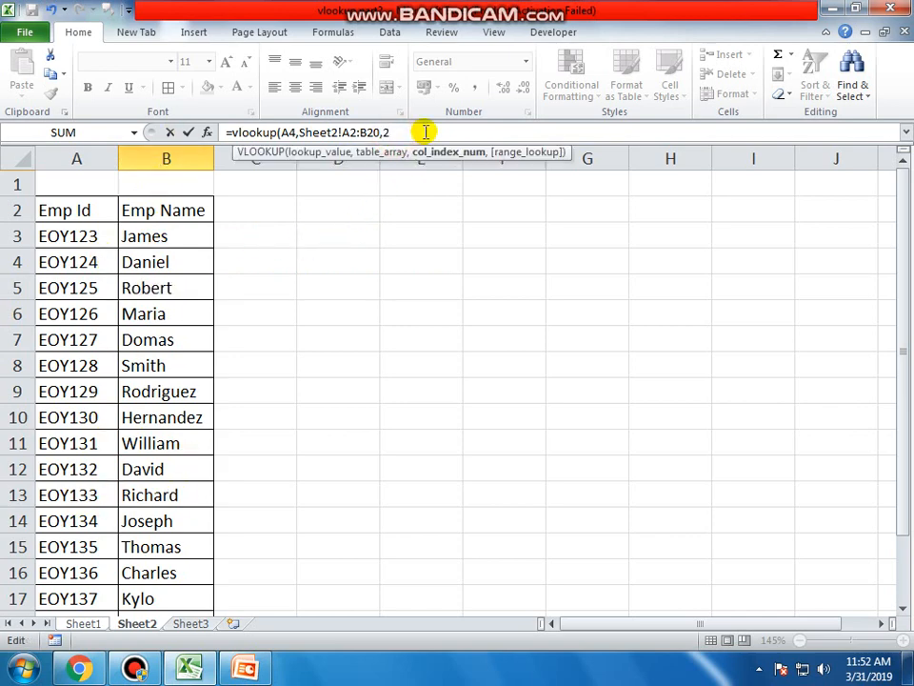
pyautogui.write(',')
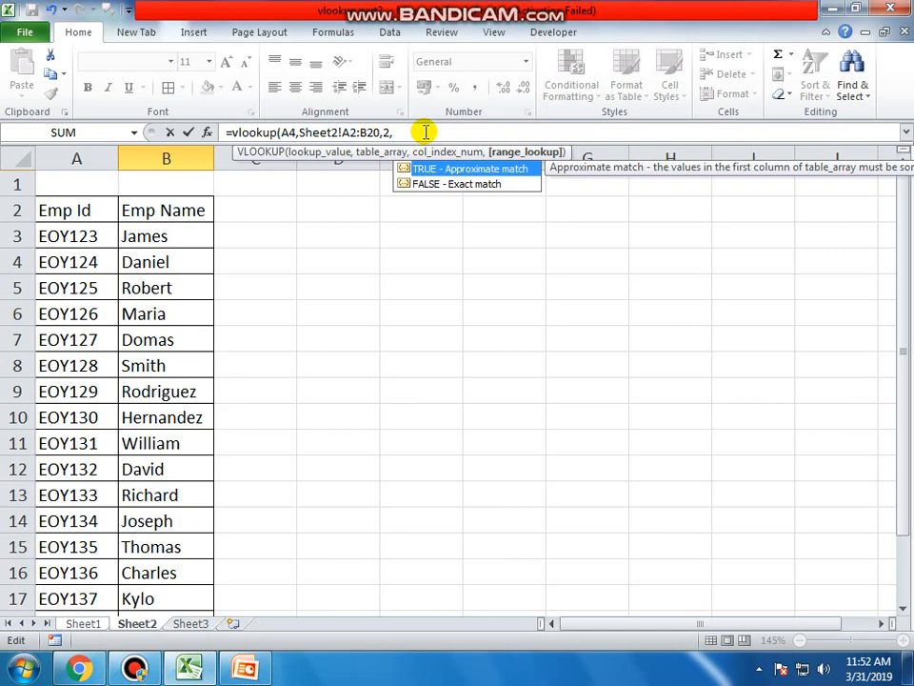
pyautogui.write('0)')
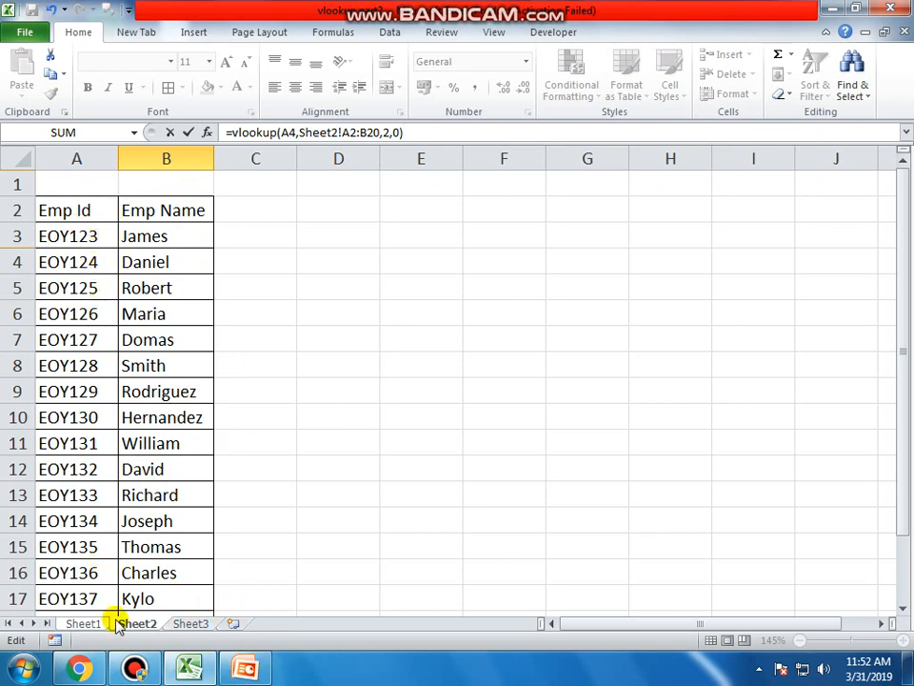
pyautogui.press('Return')
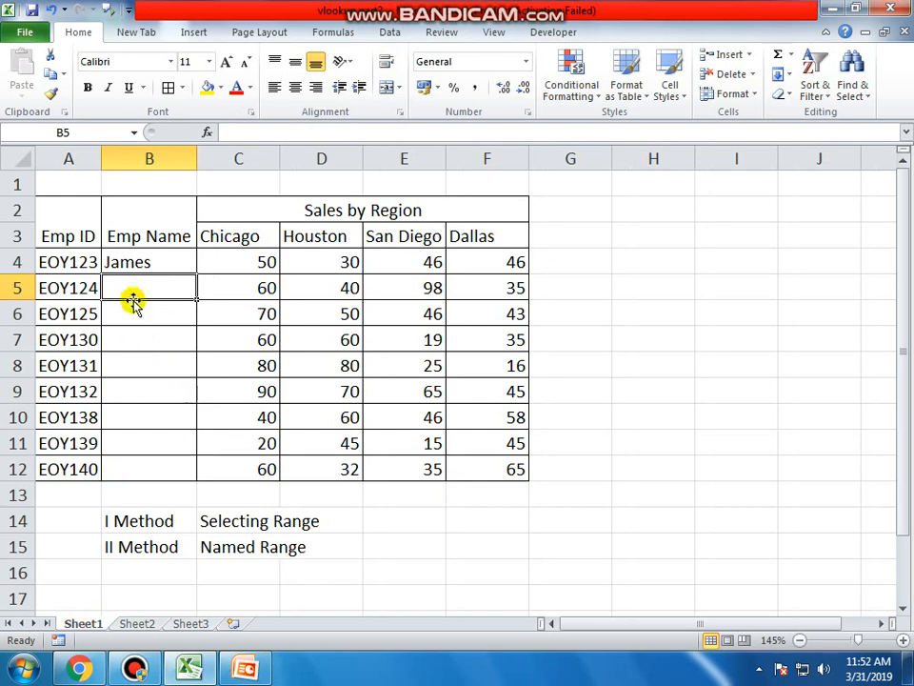
# Step: Fill the B4 formula down to B12 and check the formulas in several filled cells
pyautogui.click(142, 266)
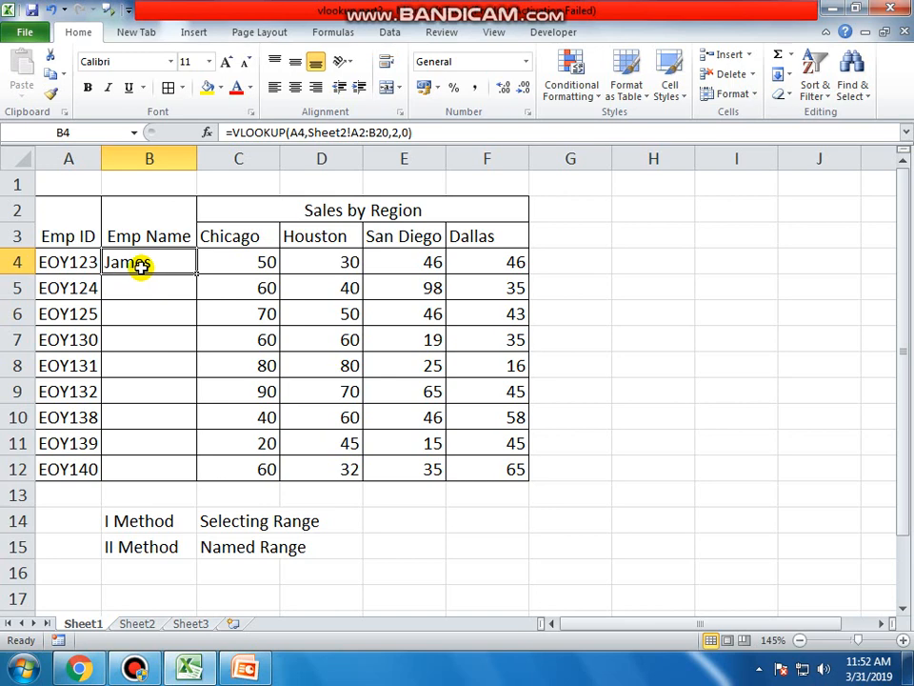
pyautogui.moveTo(196, 274); pyautogui.dragTo(191, 476)
pyautogui.click(147, 474)
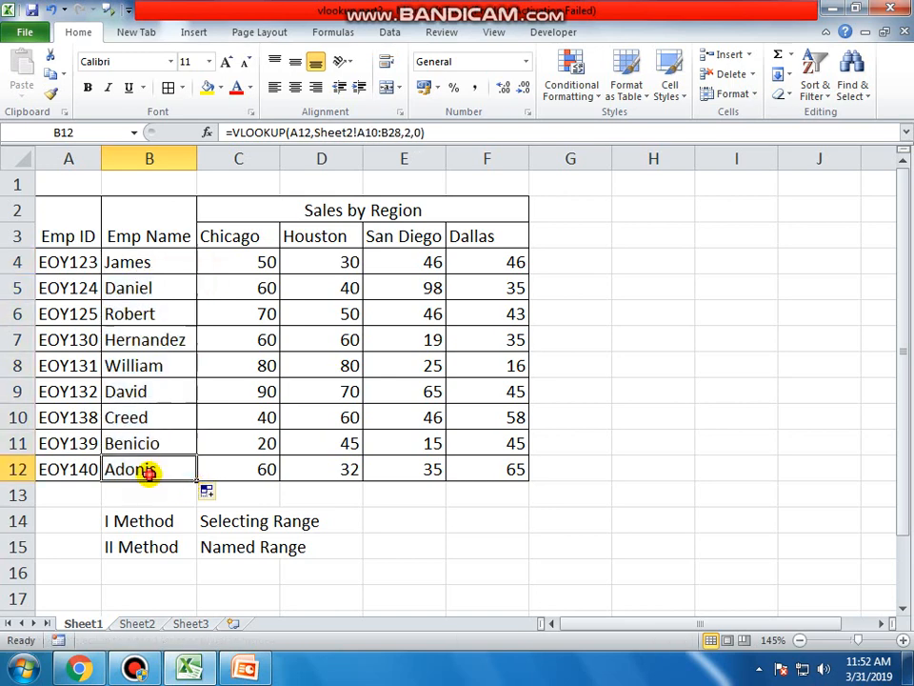
pyautogui.click(148, 371)
pyautogui.click(152, 286)
pyautogui.click(141, 261)
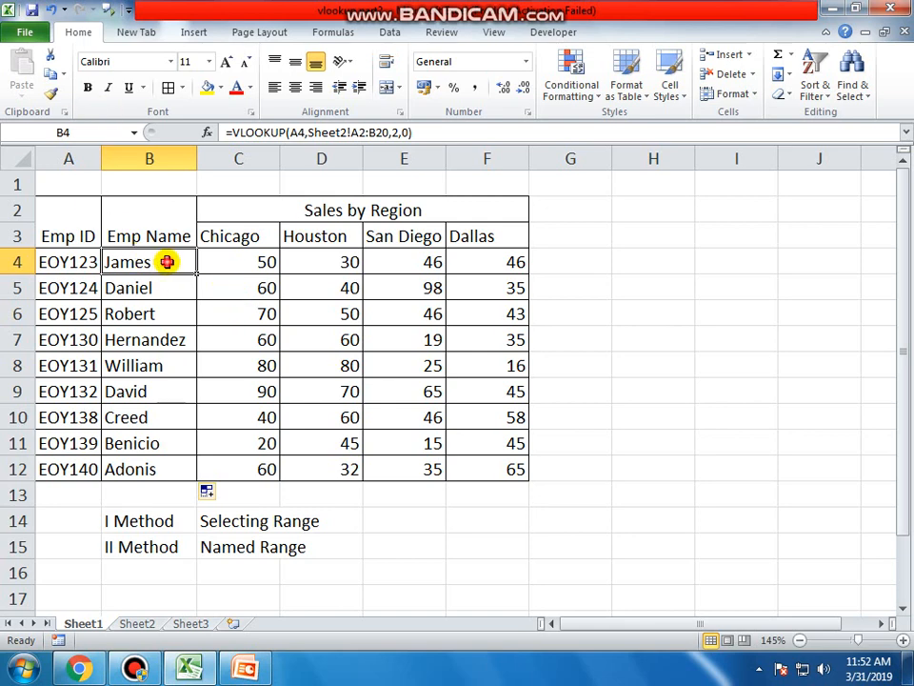
# Step: Clear the contents of the Emp Name cells B4:B12 on Sheet1
pyautogui.moveTo(167, 262); pyautogui.dragTo(158, 468)
pyautogui.press('Delete')
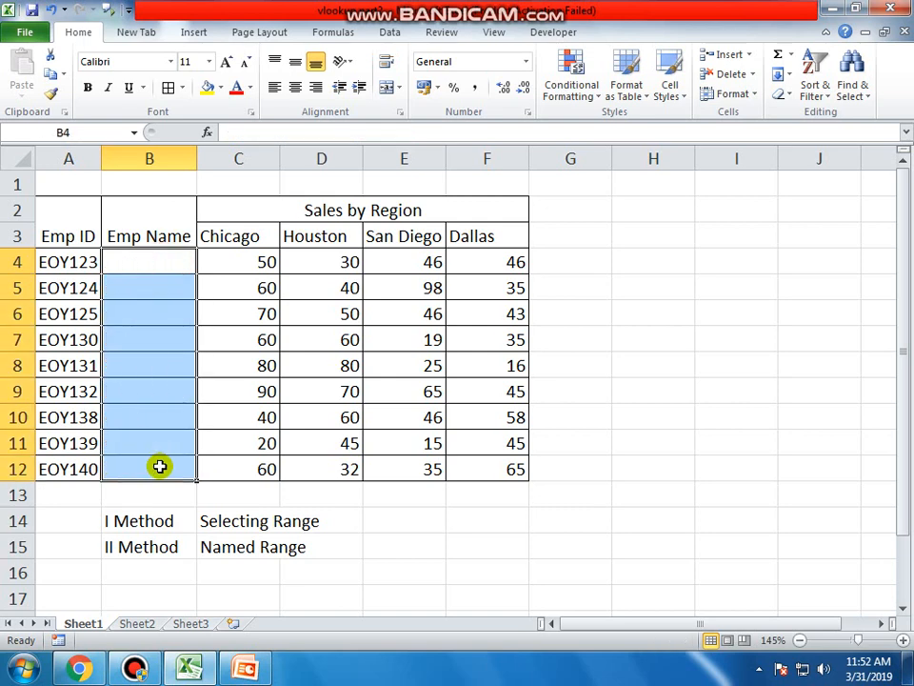
pyautogui.click(149, 260)
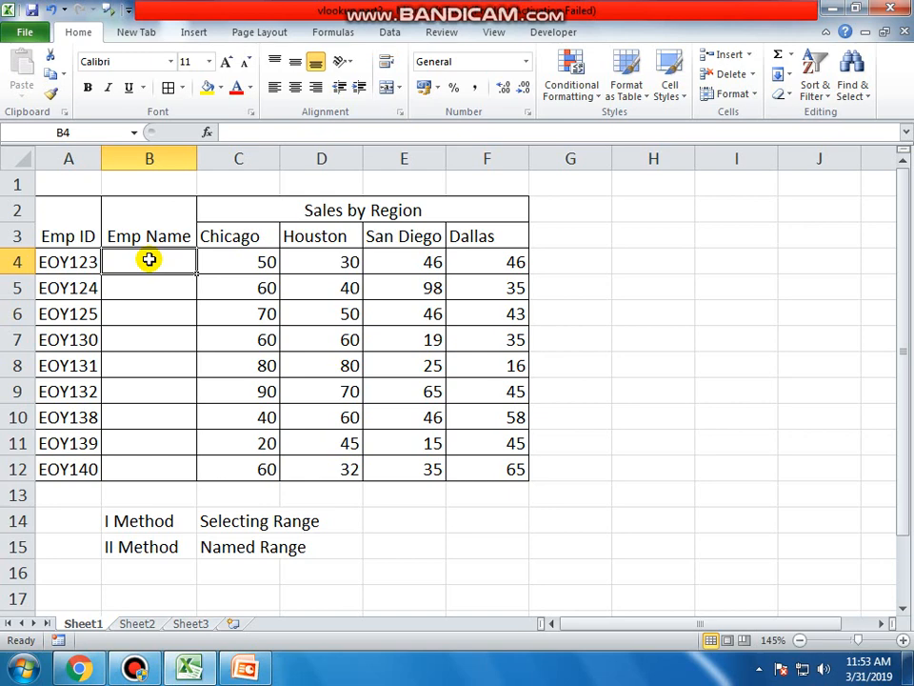
# Step: Define a workbook-scoped name "empdetails" for the employee table in Sheet2, range A2:B20
pyautogui.click(139, 625)
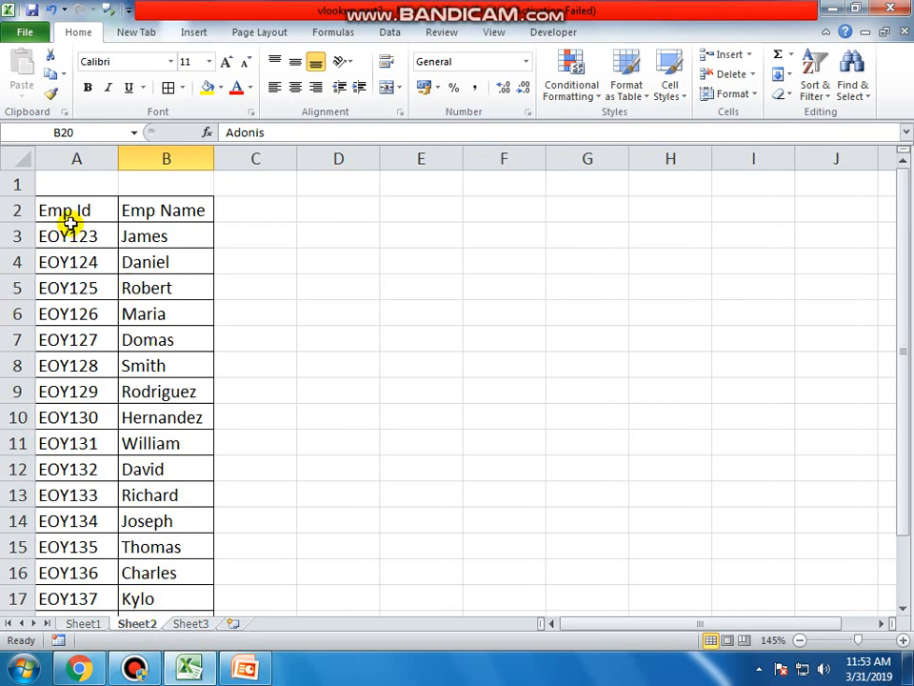
pyautogui.moveTo(68, 203); pyautogui.dragTo(186, 574)
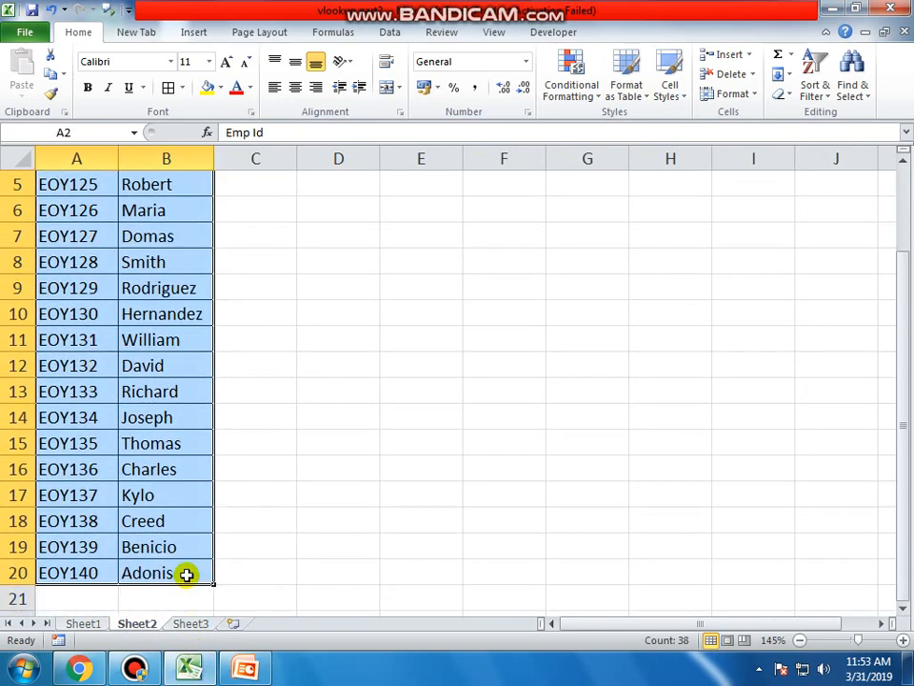
pyautogui.click(335, 32)
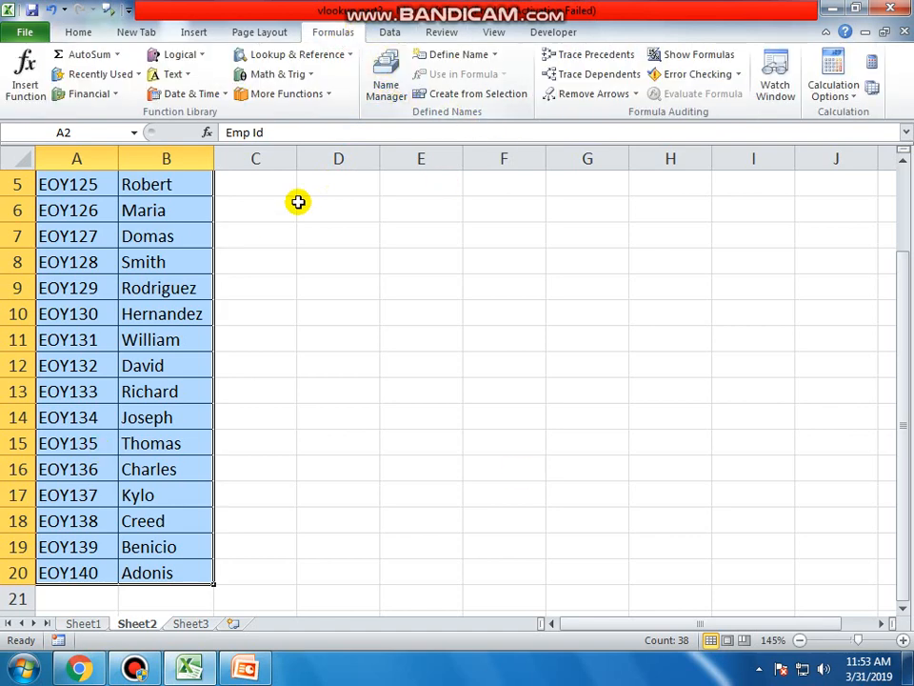
pyautogui.click(381, 87)
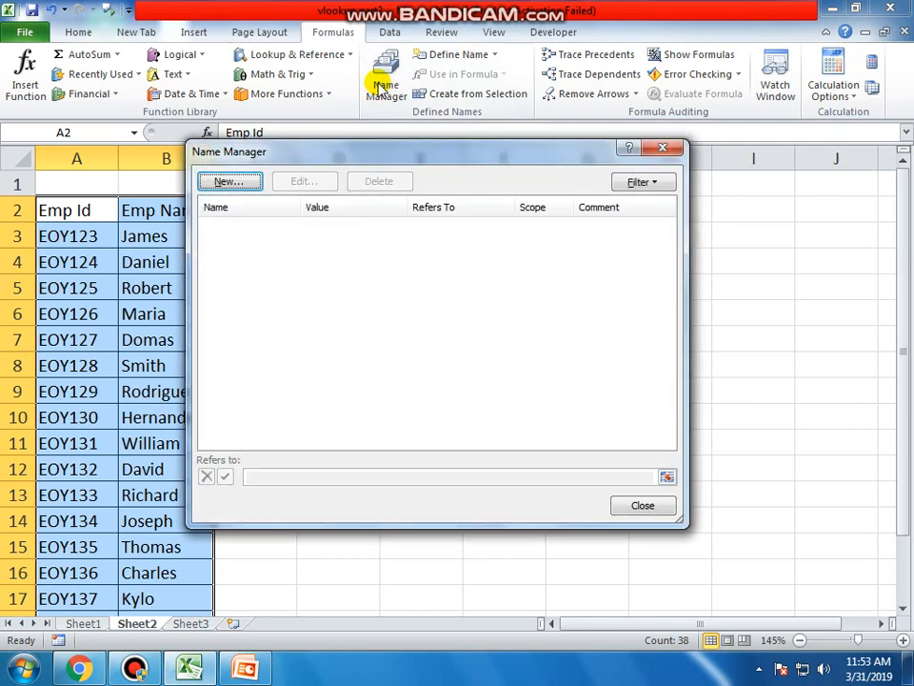
pyautogui.click(229, 181)
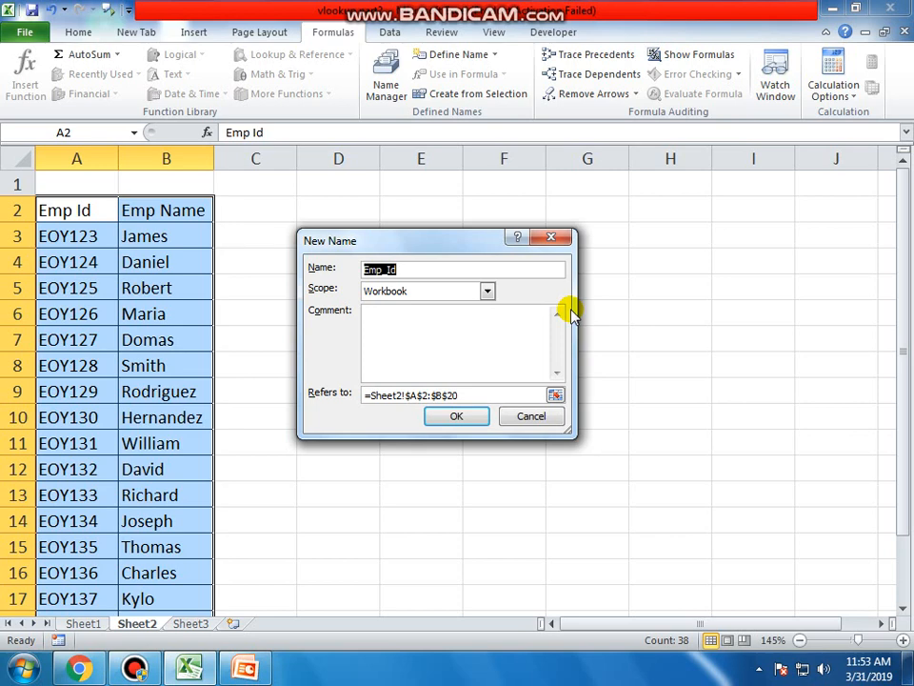
pyautogui.write('emp')
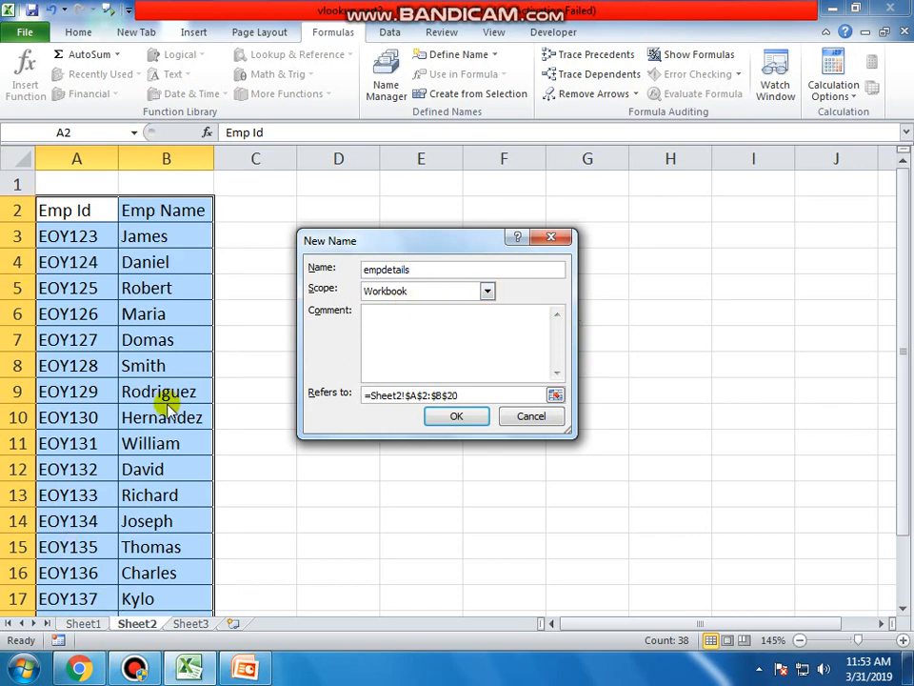
pyautogui.click(465, 419)
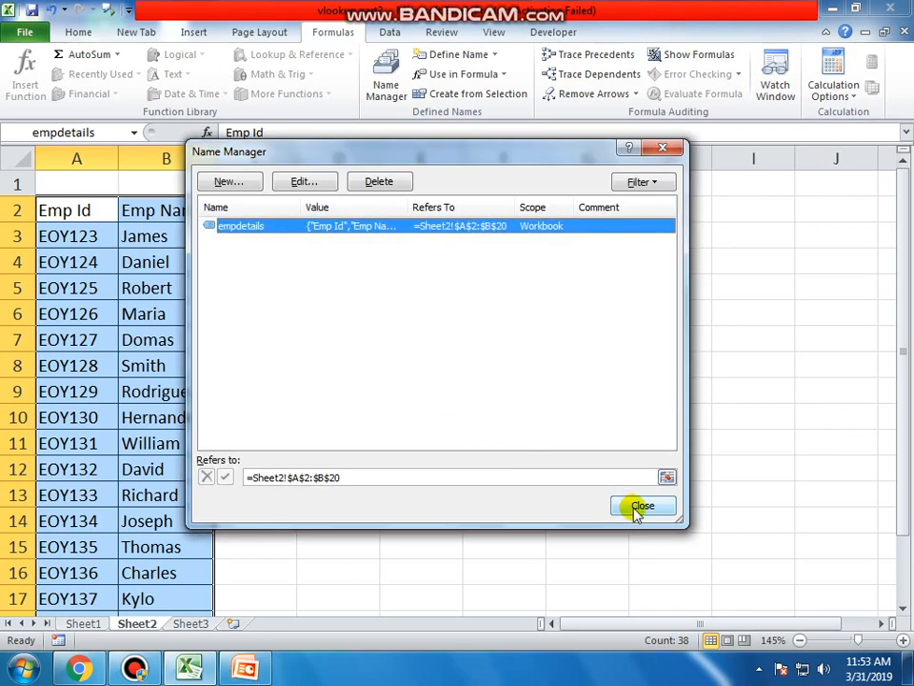
pyautogui.click(636, 506)
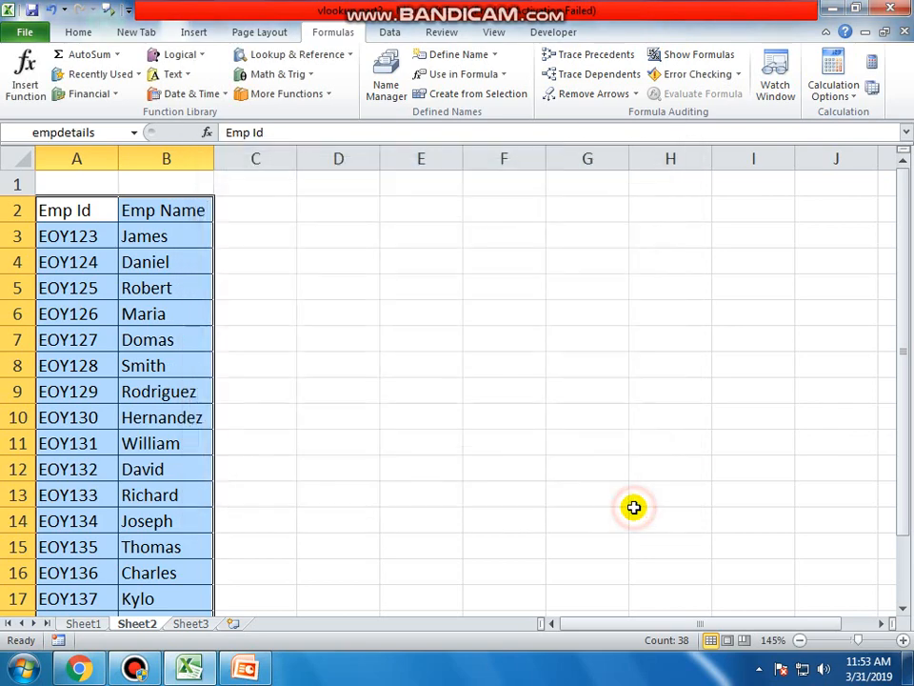
# Step: From Sheet1, go to the empdetails named range to check what it covers, and return to Sheet1
pyautogui.click(84, 625)
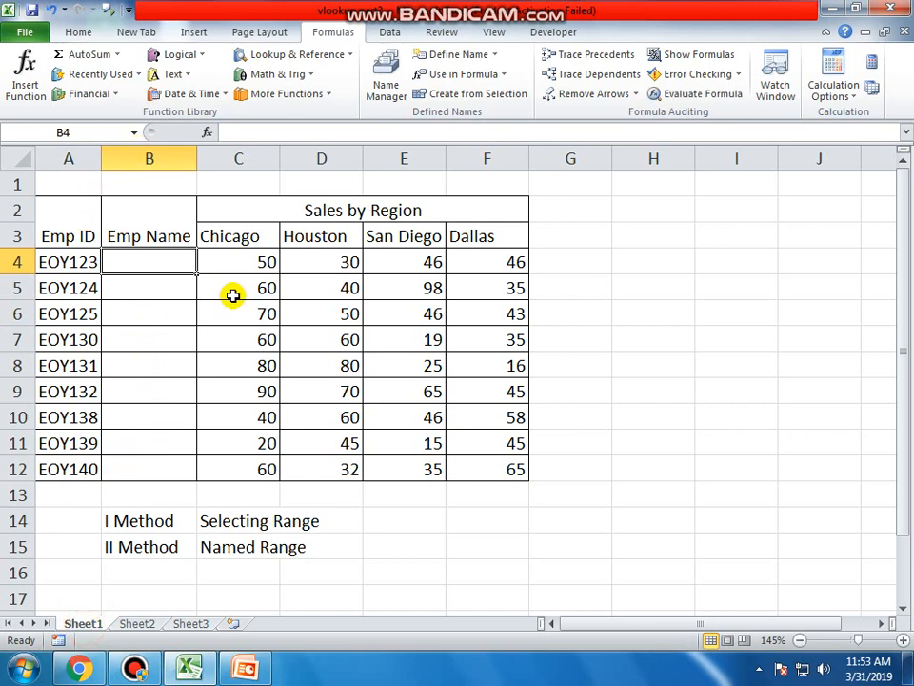
pyautogui.click(134, 132)
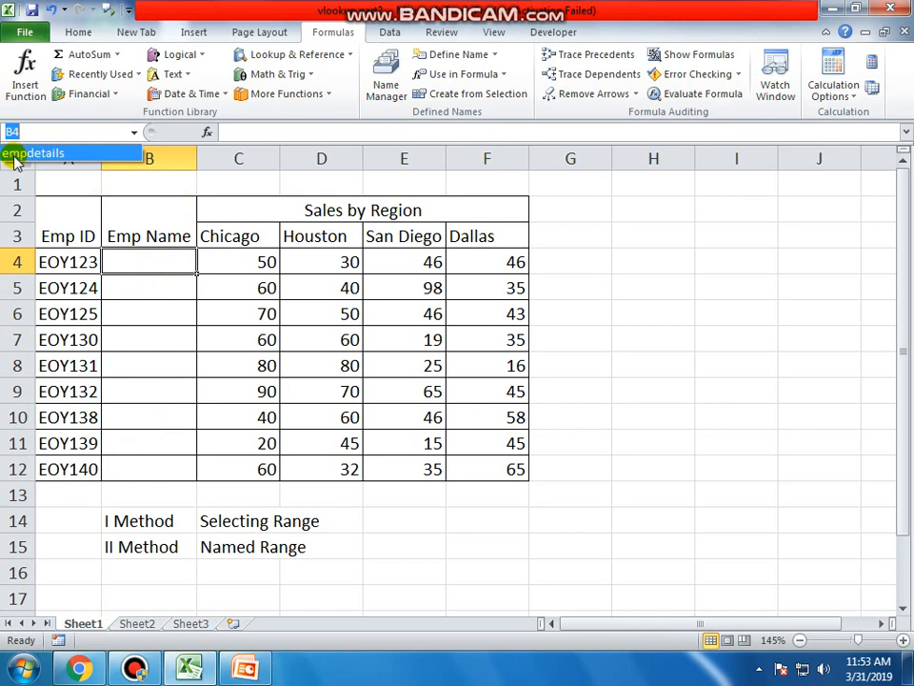
pyautogui.click(48, 154)
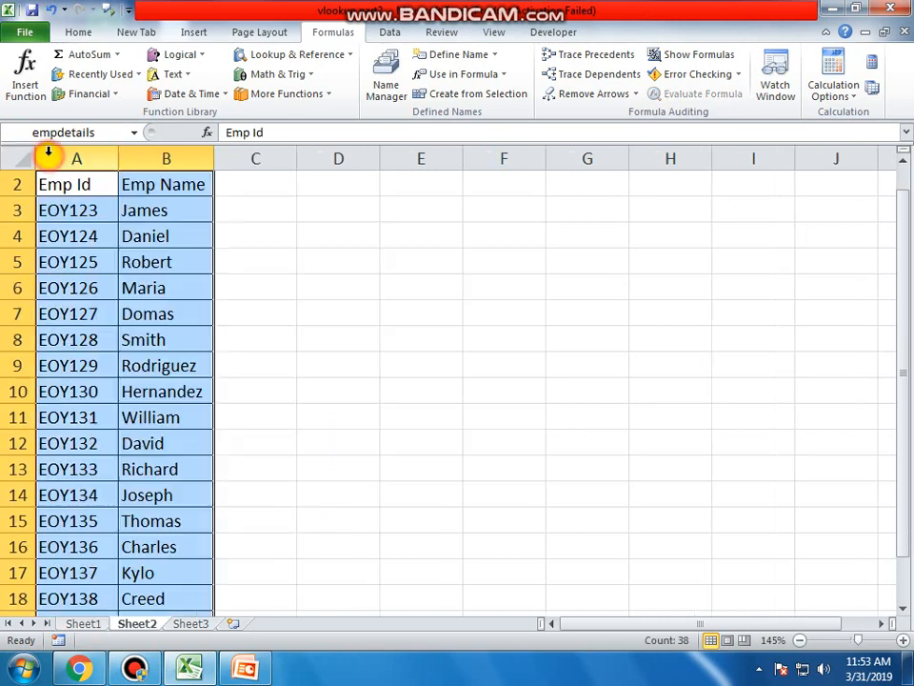
pyautogui.click(83, 624)
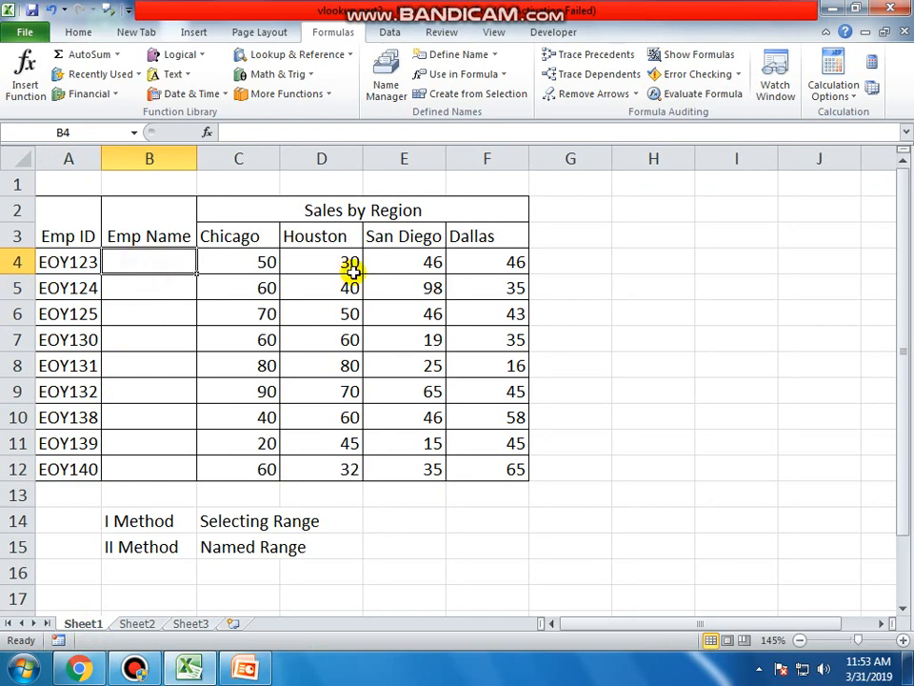
# Step: Start a VLOOKUP formula in B4 with the Emp ID in A4 as the lookup value
pyautogui.write('=vo')
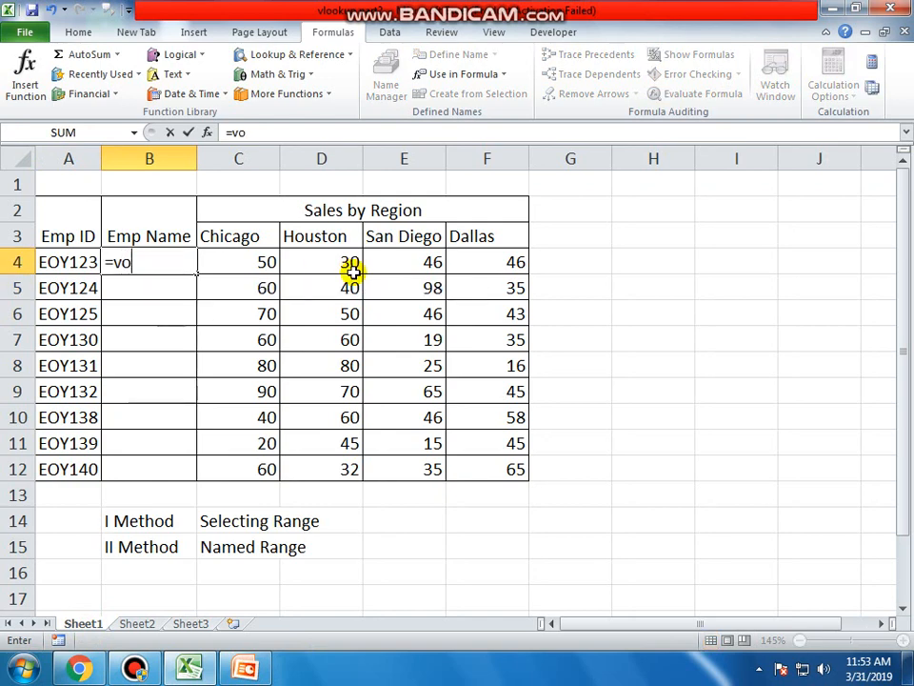
pyautogui.press('BackSpace')
pyautogui.write('loo')
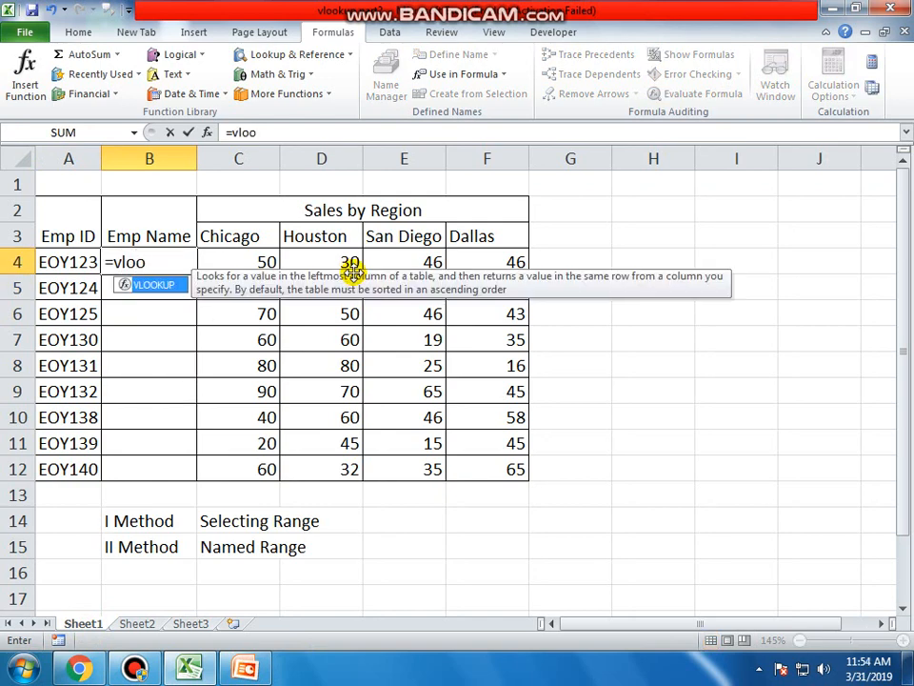
pyautogui.write('kup(')
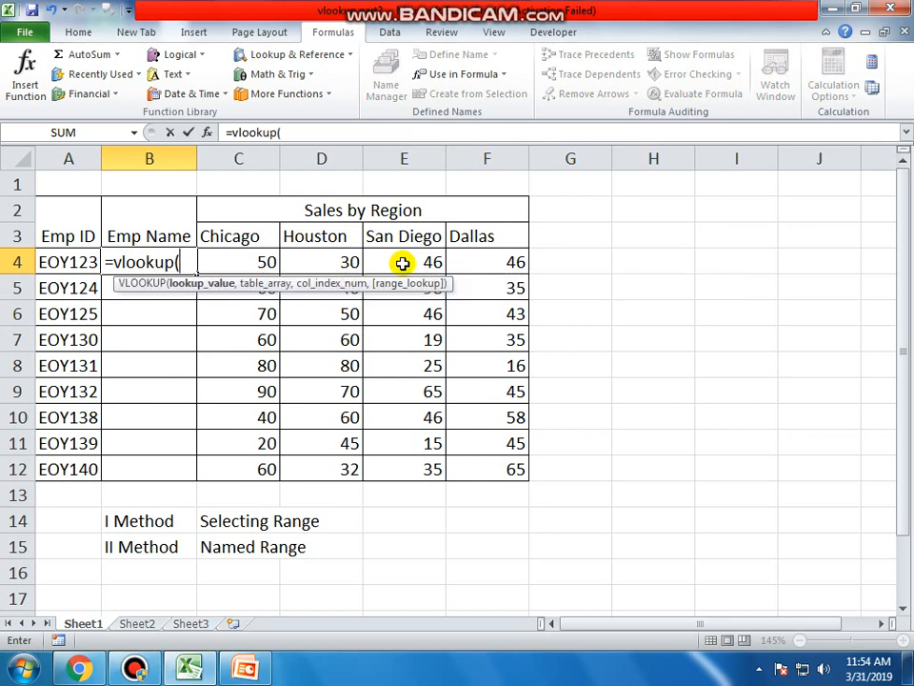
pyautogui.click(73, 264)
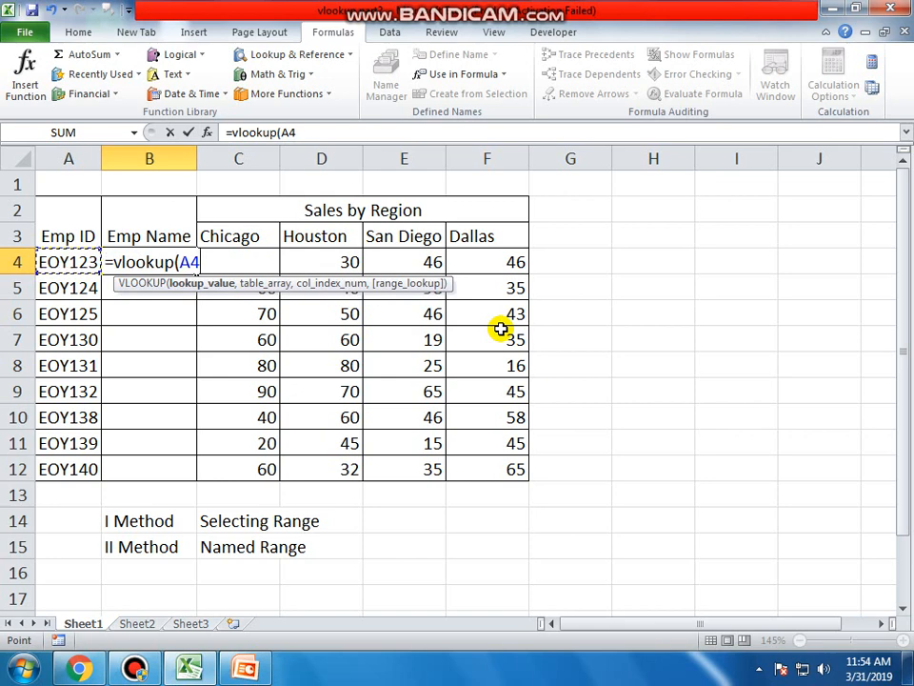
pyautogui.write(',')
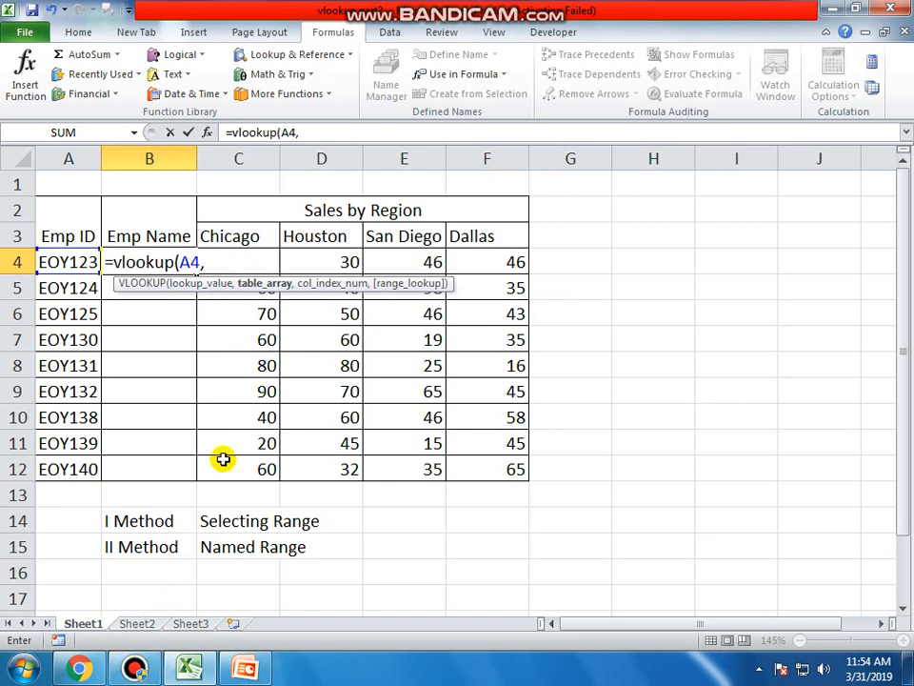
# Step: Complete the B4 formula with the empdetails named range as the table array, column index 2 and range lookup 0
pyautogui.press('F3')
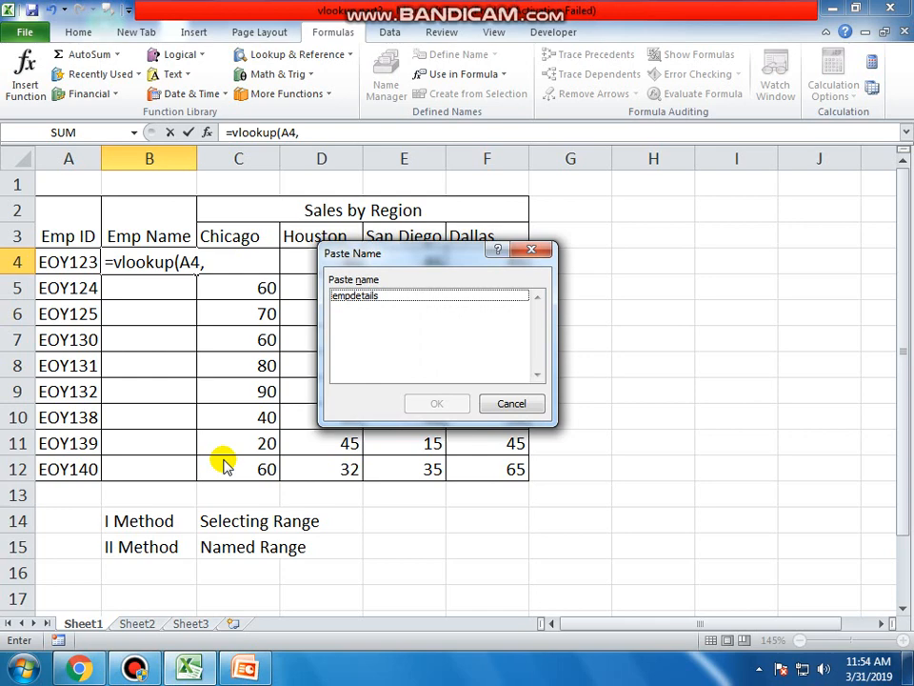
pyautogui.click(360, 298)
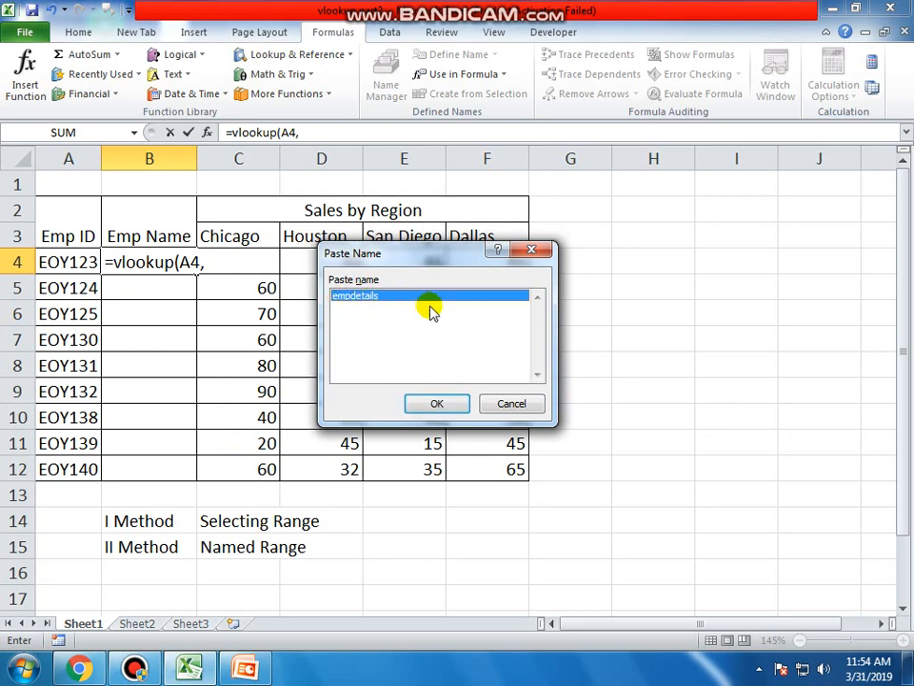
pyautogui.click(437, 405)
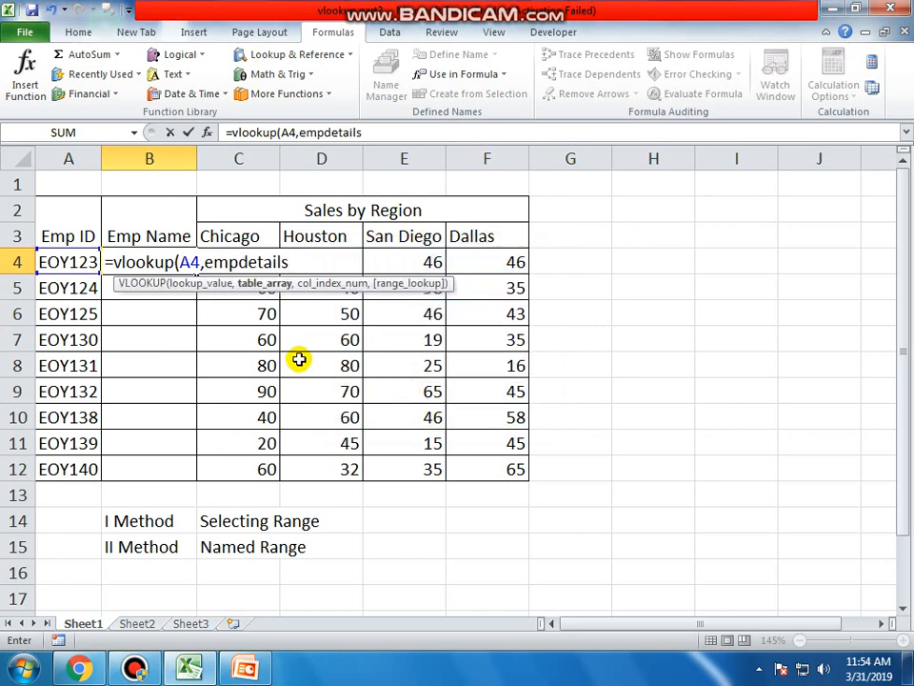
pyautogui.write(',')
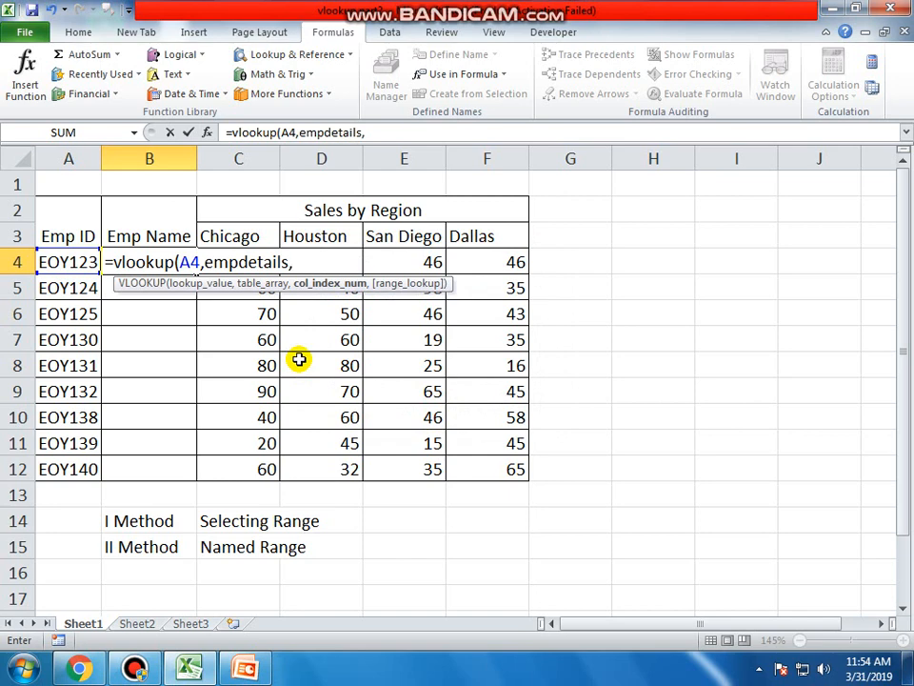
pyautogui.write('2,0')
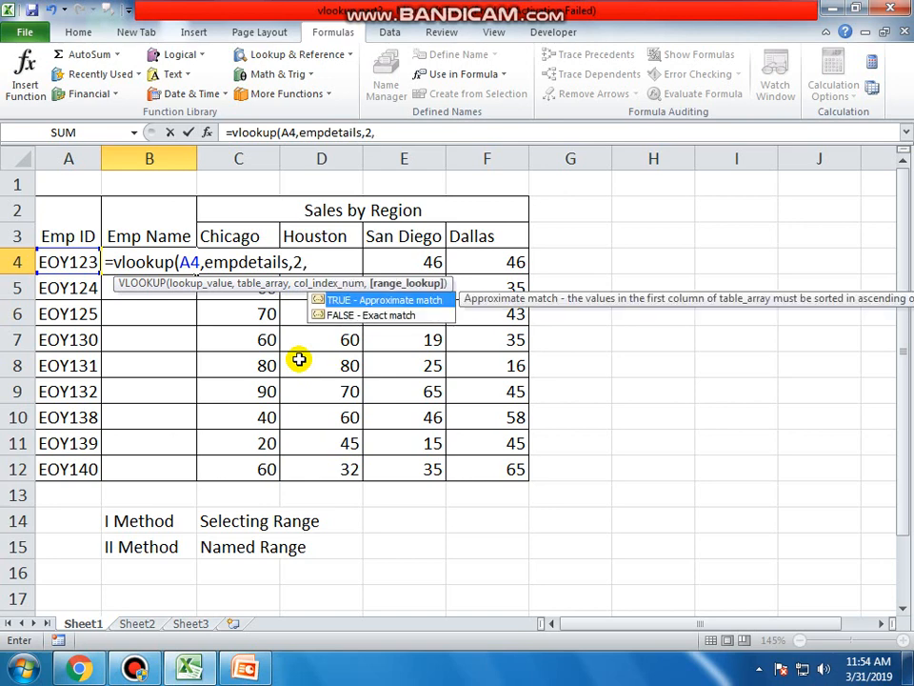
pyautogui.write(')')
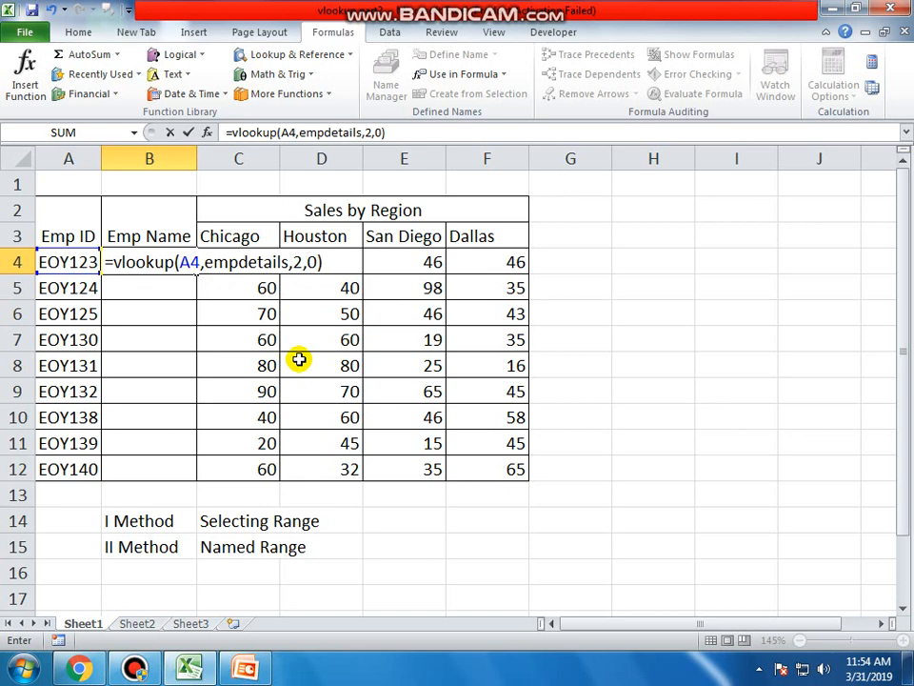
pyautogui.press('Return')
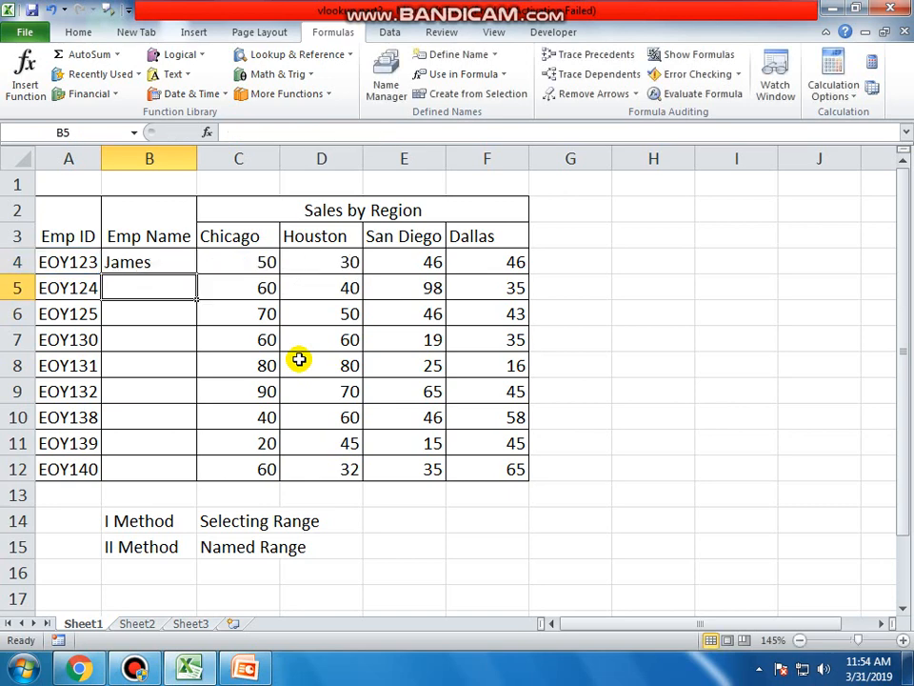
# Step: Fill the B4 named-range formula down to B12 and compare the formulas in B4 and B5
pyautogui.click(176, 265)
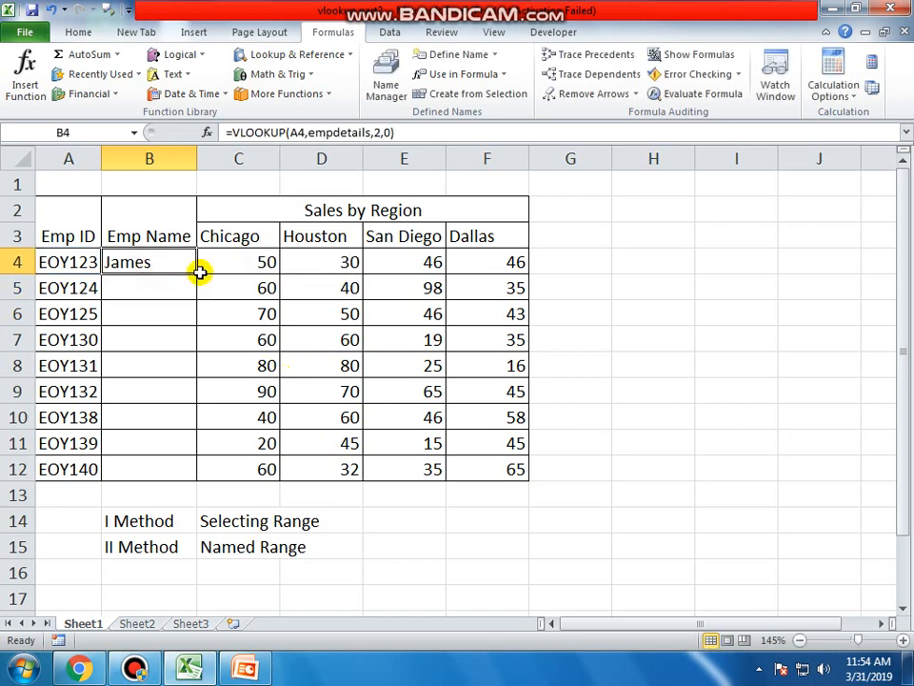
pyautogui.moveTo(197, 274); pyautogui.dragTo(185, 487)
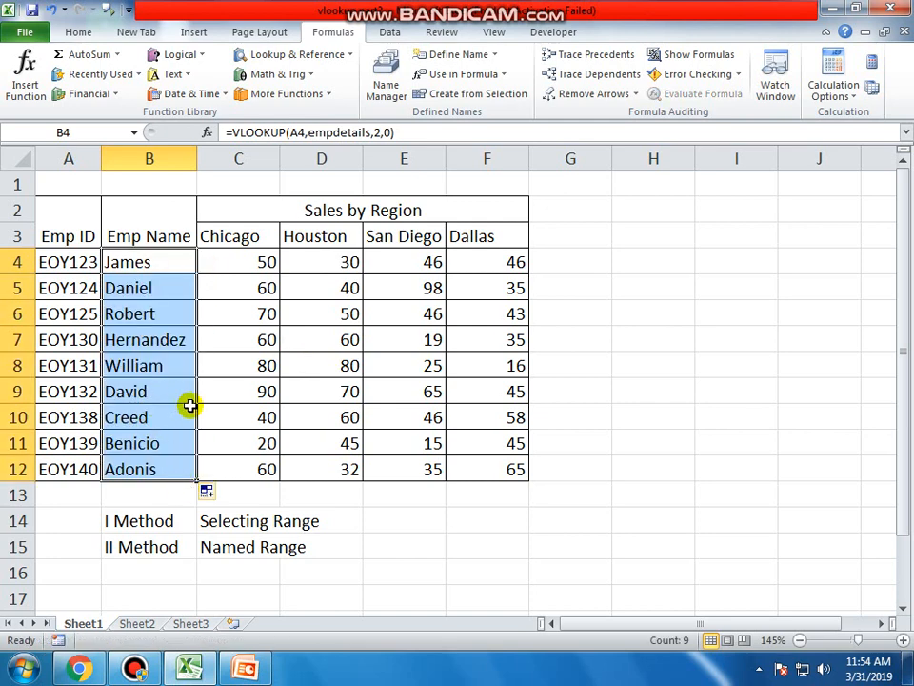
pyautogui.click(147, 271)
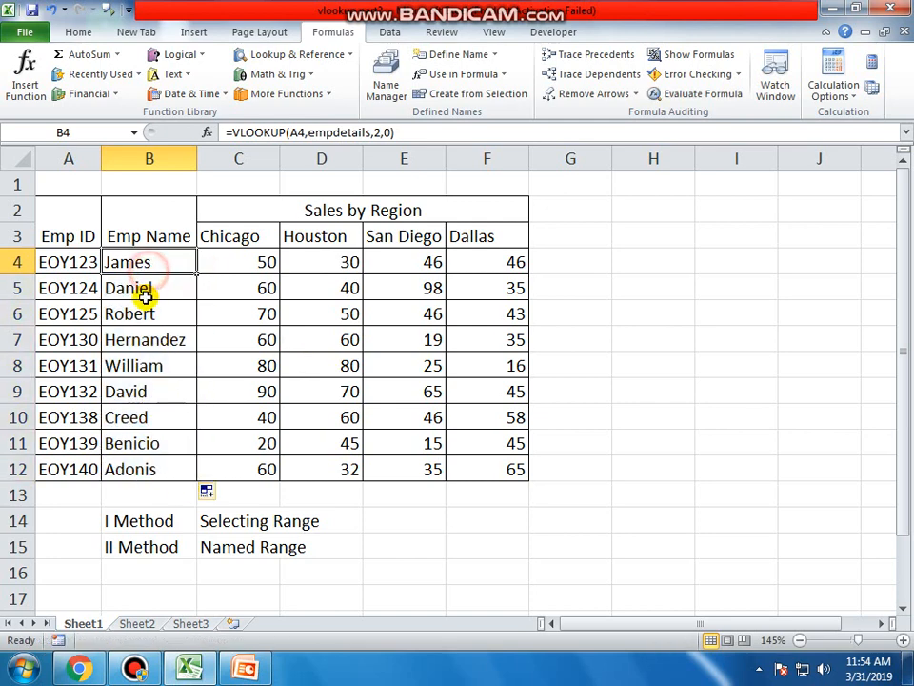
pyautogui.click(147, 291)
pyautogui.click(148, 270)
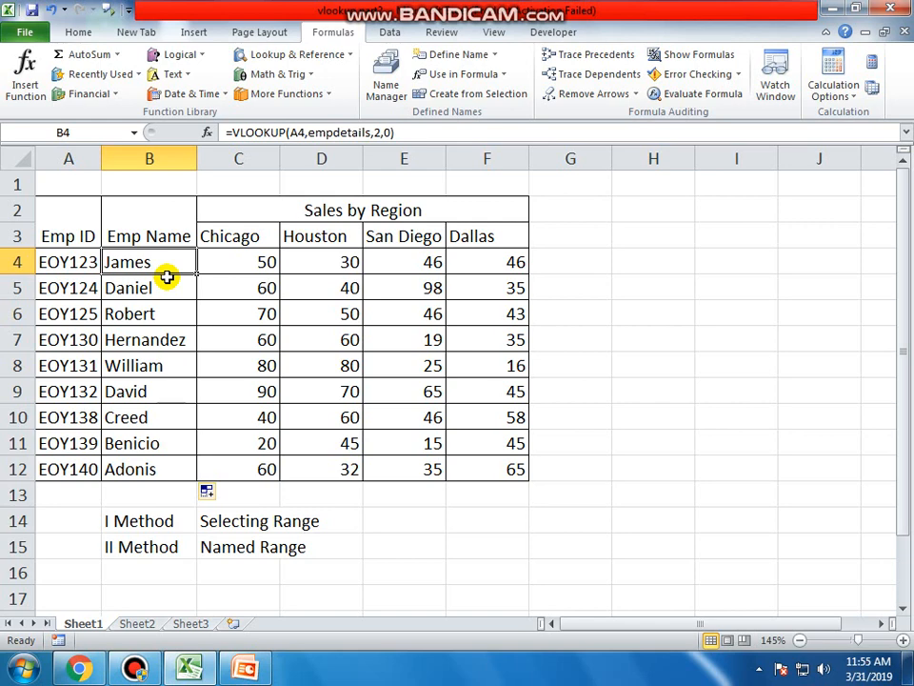
pyautogui.click(168, 290)
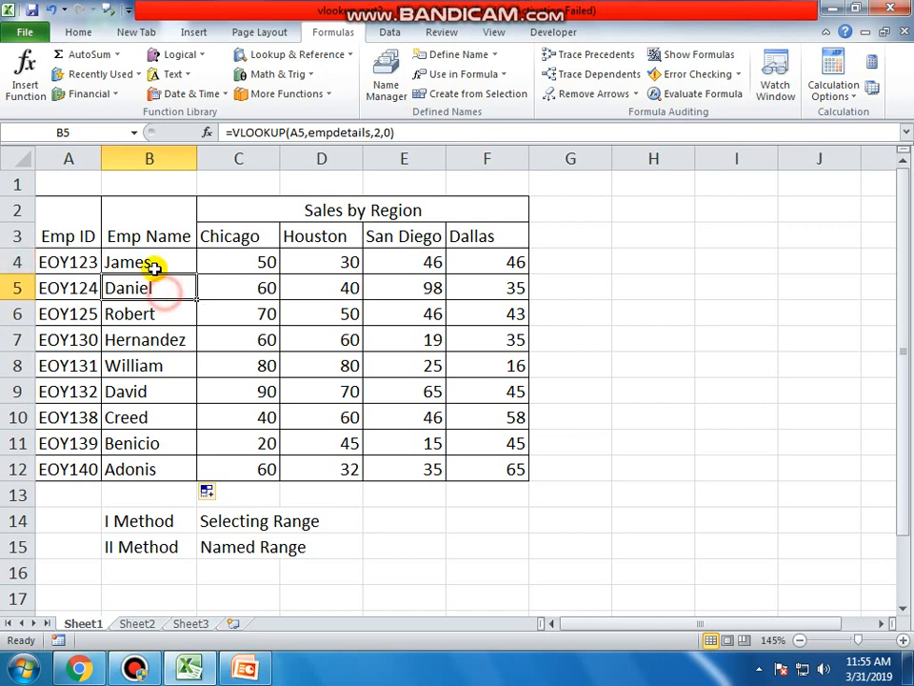
pyautogui.click(154, 263)
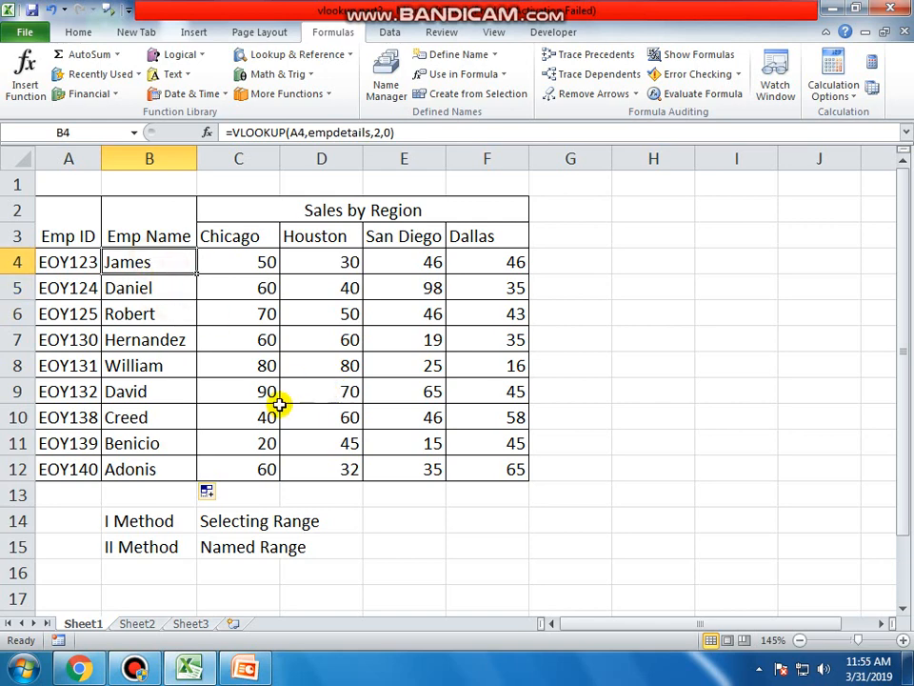
pyautogui.moveTo(145, 518); pyautogui.dragTo(239, 547)
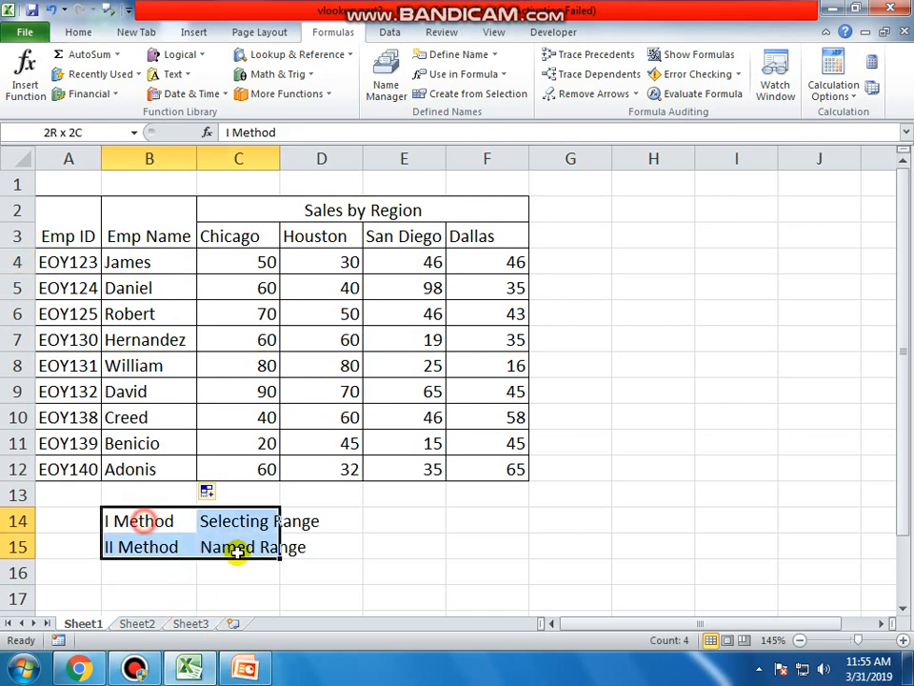
pyautogui.click(148, 522)
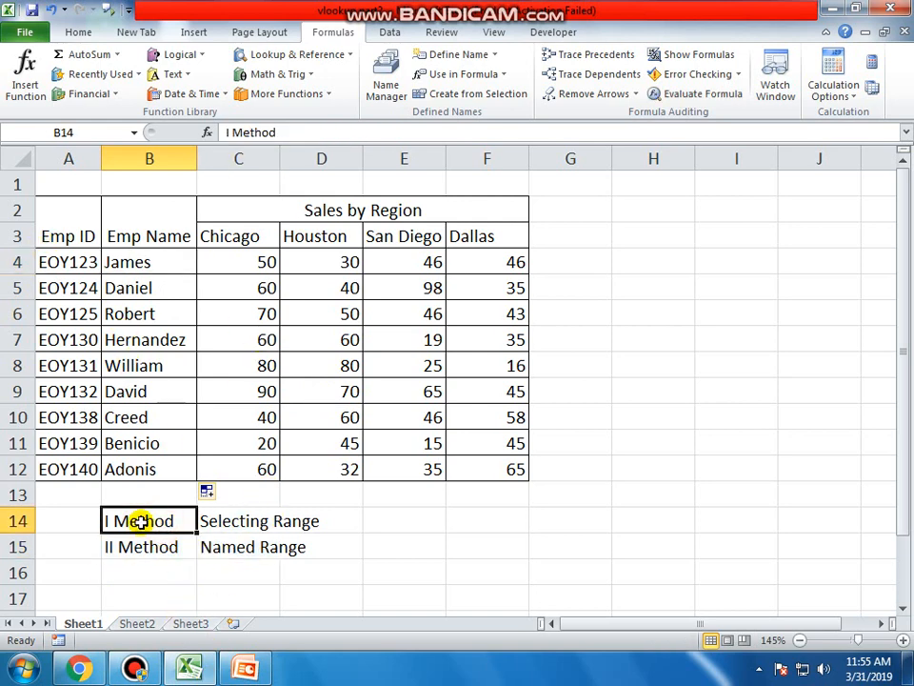